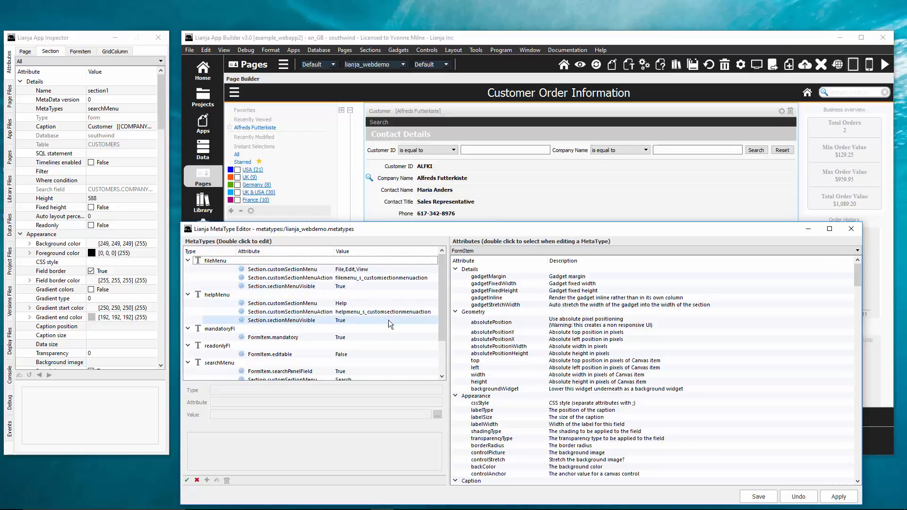
# Examine the attributes of the searchMenu MetaType, including Section.customSectionMenuAction.
pyautogui.scroll(-2, 388, 320)
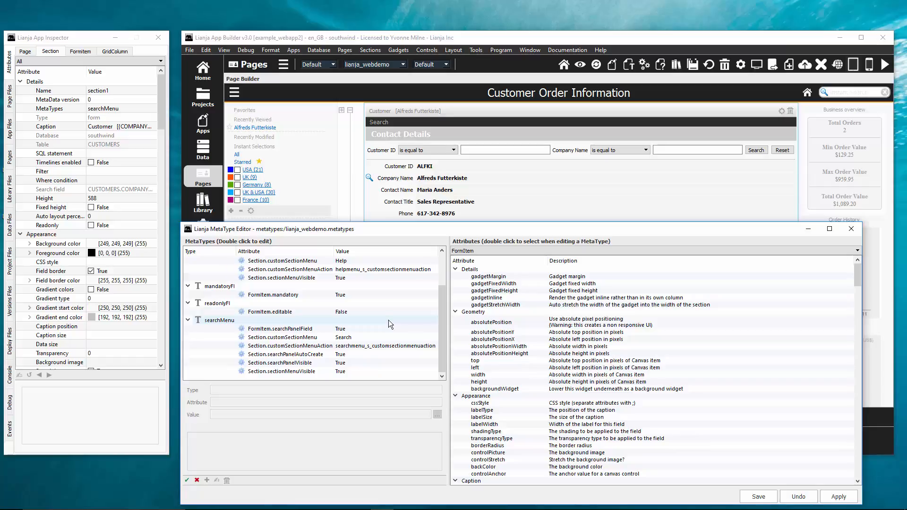
pyautogui.click(386, 321)
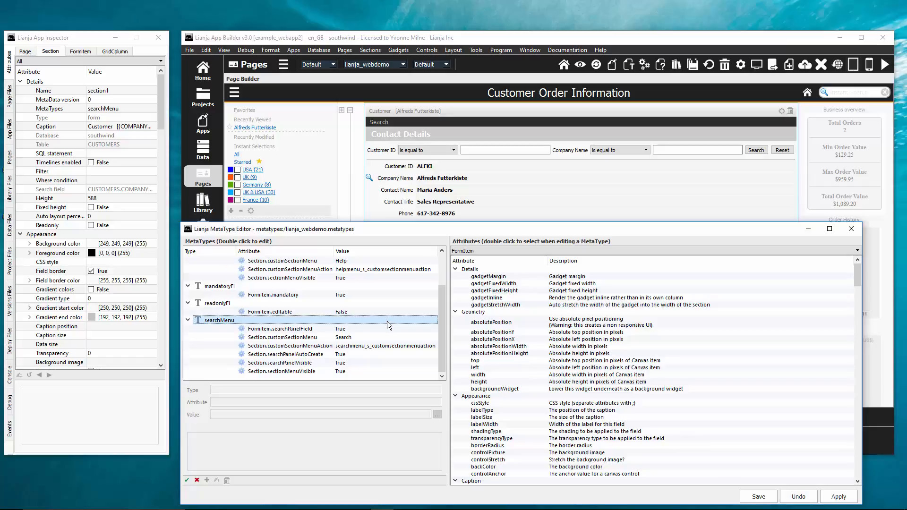
pyautogui.click(359, 348)
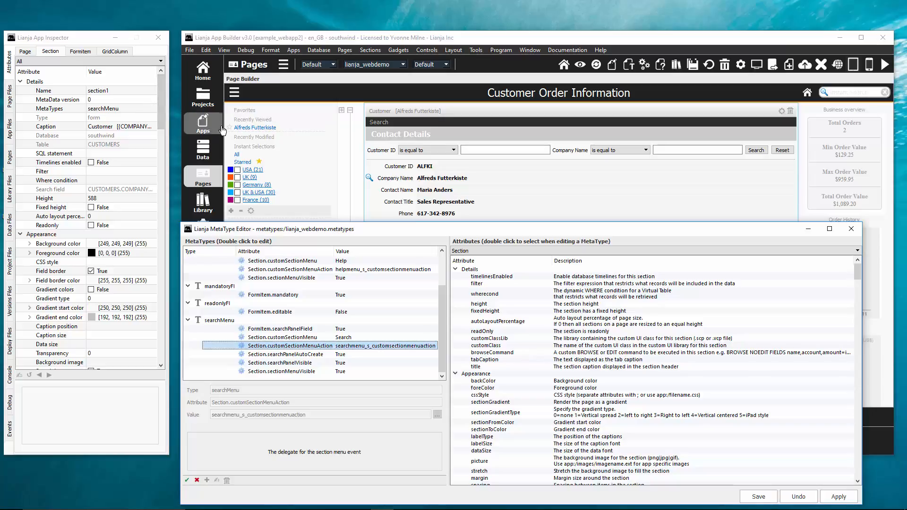
# Select the Customer ID field and compare its search panel field attribute with searchMenu's FormItem.searchPanelField.
pyautogui.click(392, 170)
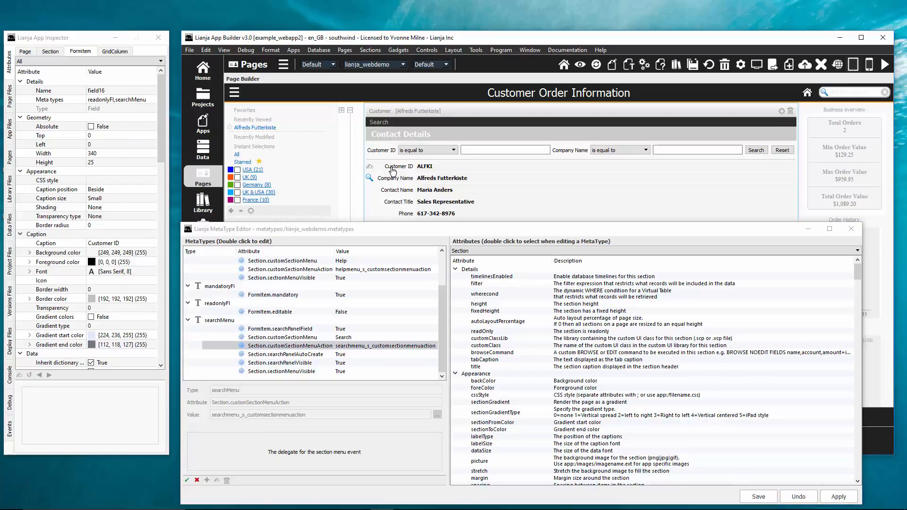
pyautogui.click(325, 330)
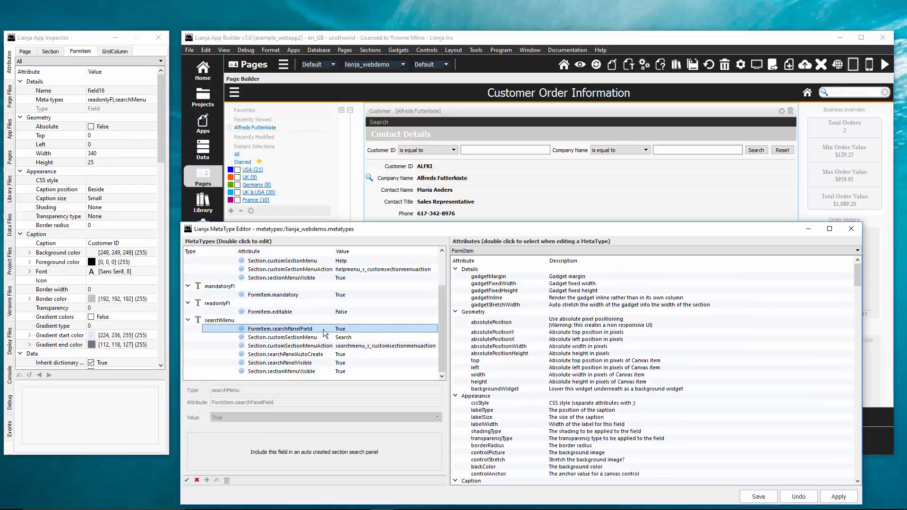
pyautogui.click(21, 233)
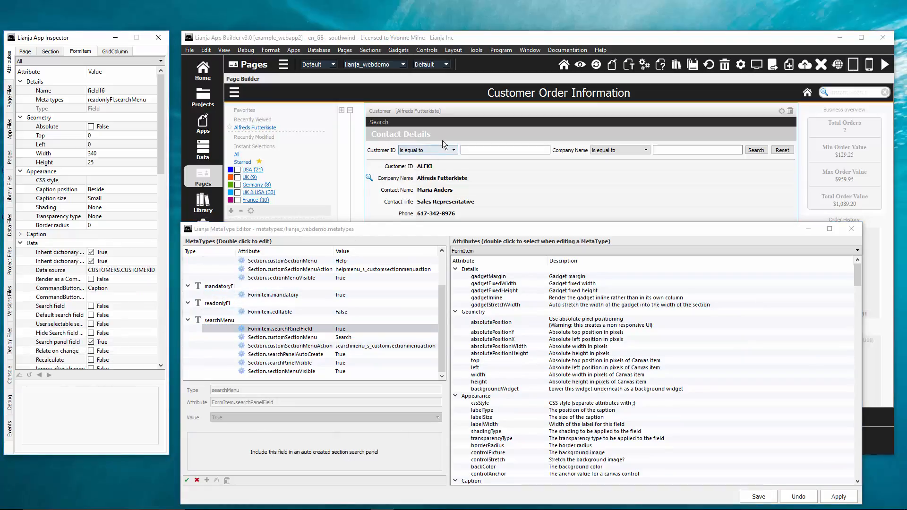
# Select the Customer section and review its Search Panel and Menu attributes by category.
pyautogui.click(463, 115)
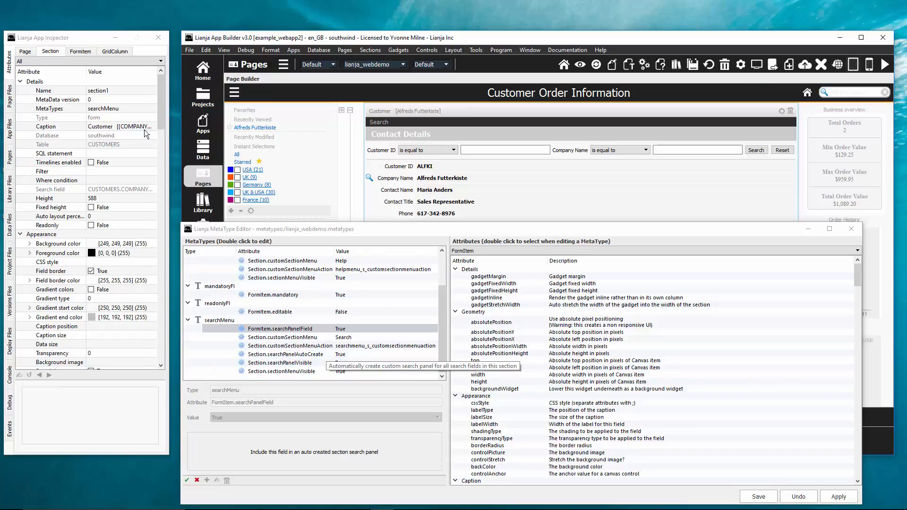
pyautogui.click(88, 62)
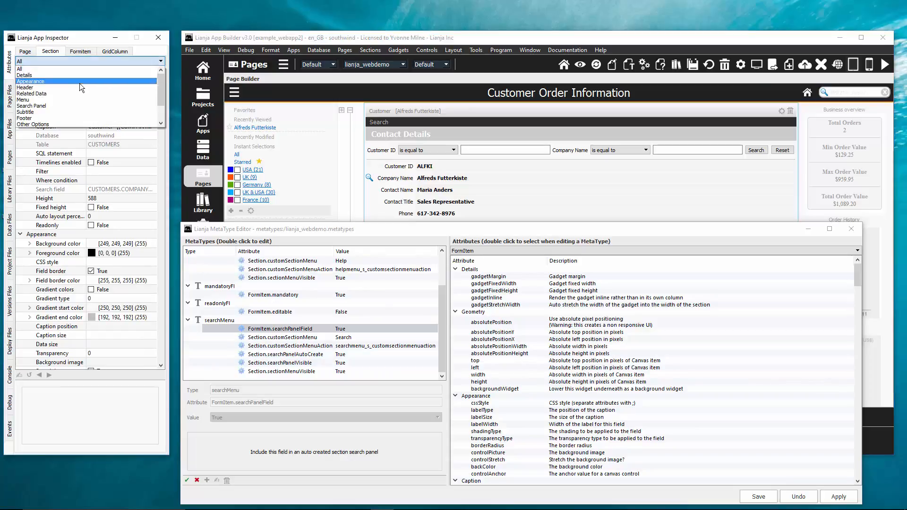
pyautogui.click(70, 105)
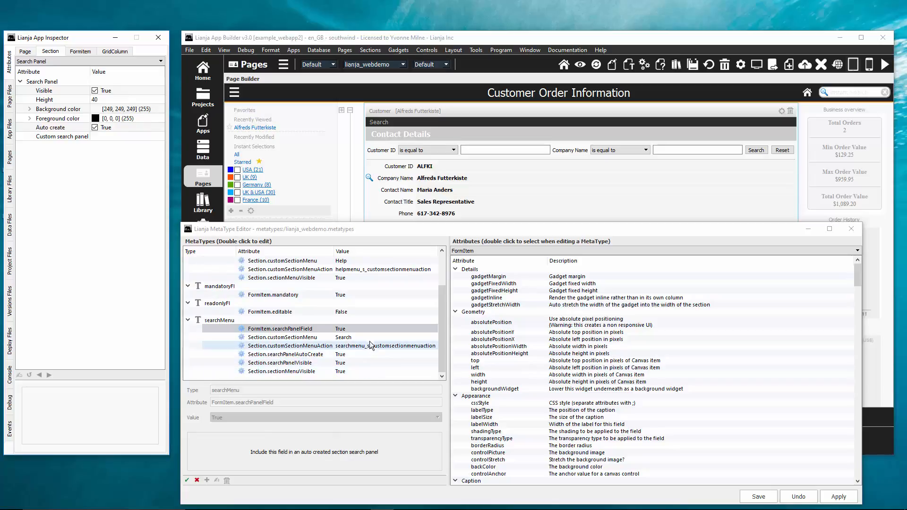
pyautogui.click(113, 62)
pyautogui.click(72, 101)
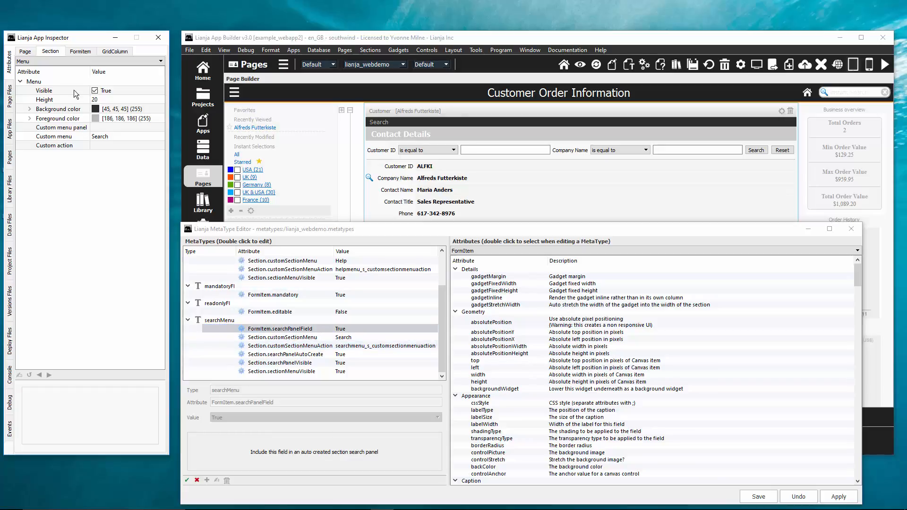
pyautogui.click(65, 64)
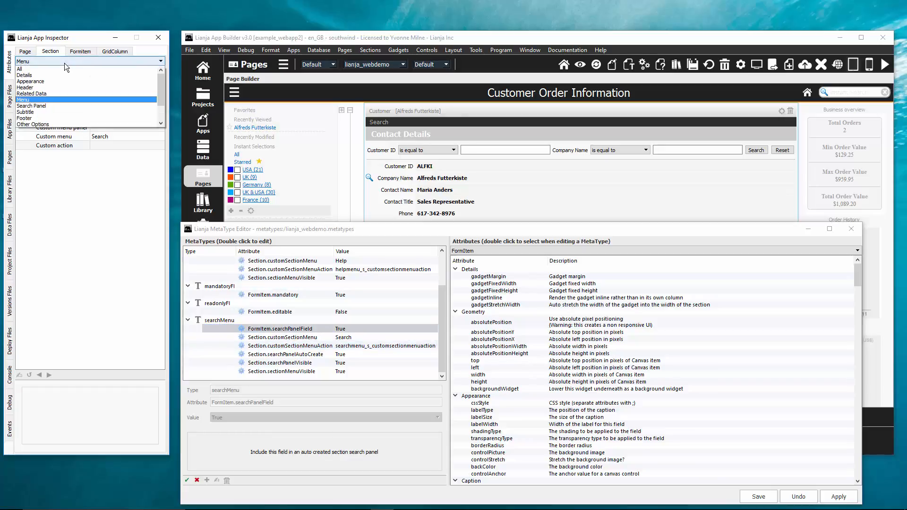
pyautogui.scroll(-1, 50, 112)
pyautogui.click(49, 113)
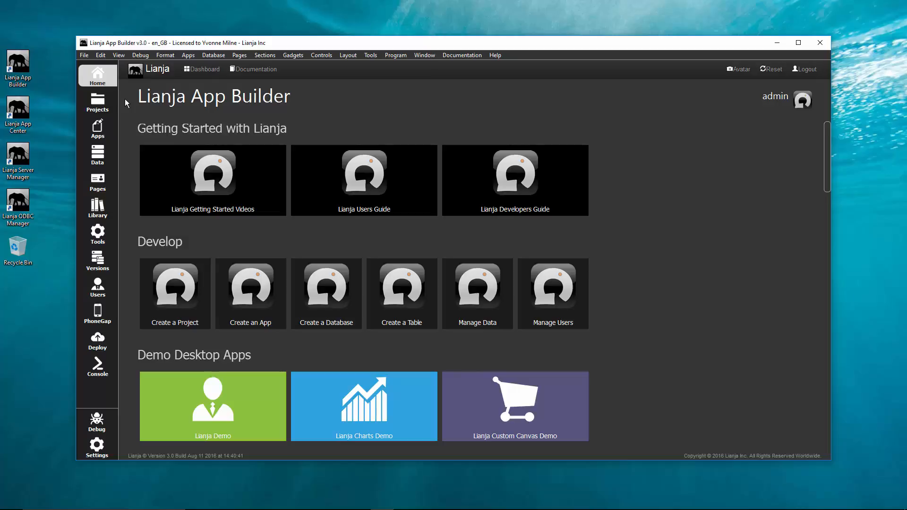
# Open example_webapp2 from the lianja_webdemo project and view its MetaTypes in the MetaType Editor.
pyautogui.click(110, 107)
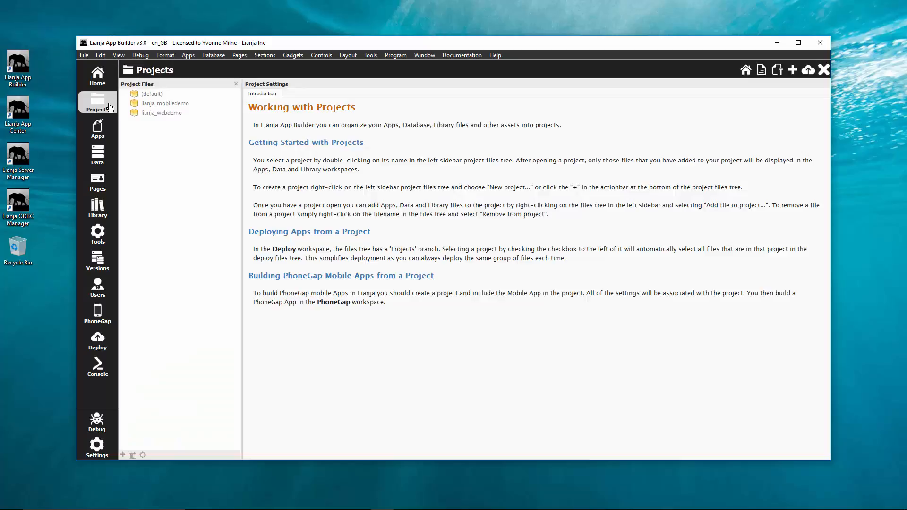
pyautogui.doubleClick(138, 114)
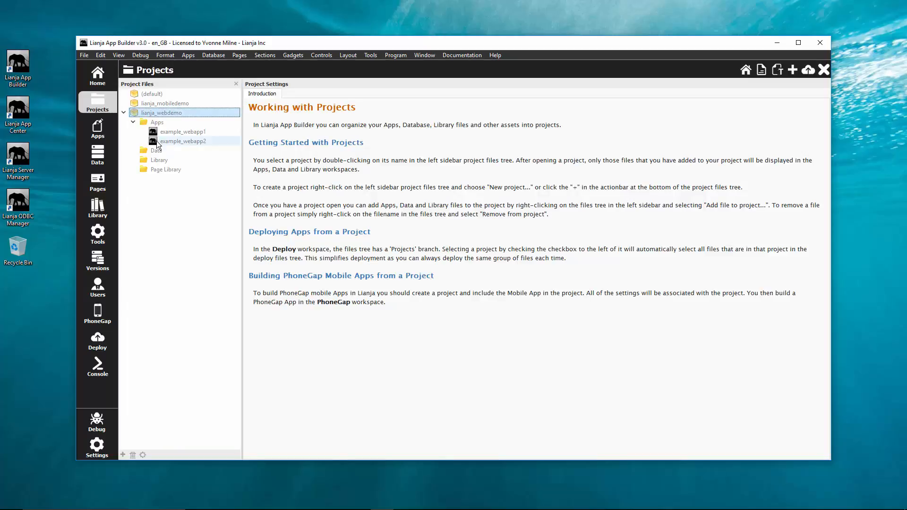
pyautogui.click(157, 142)
pyautogui.doubleClick(157, 141)
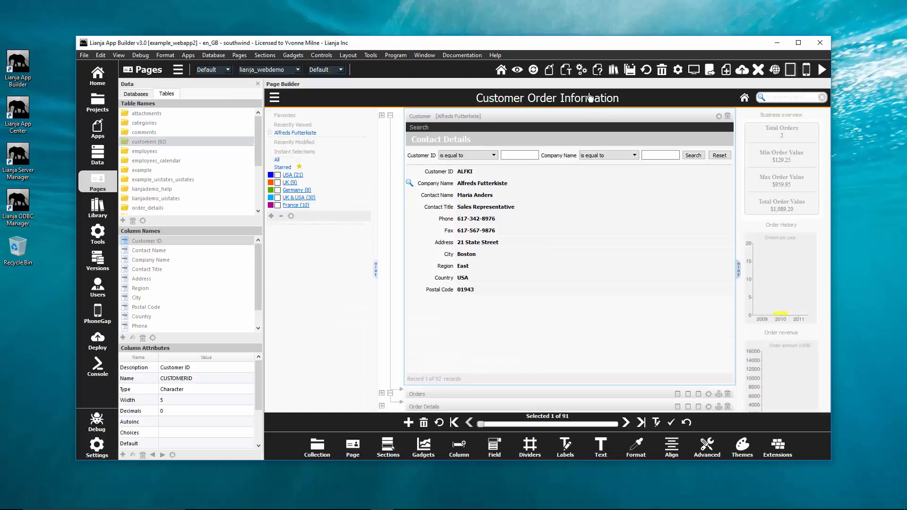
pyautogui.click(569, 75)
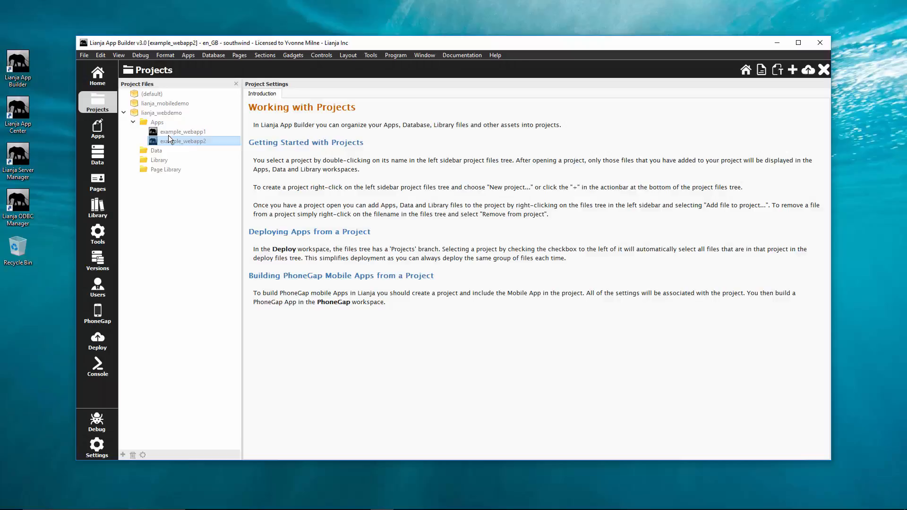
# Open example_webapp1 from the same project, view its MetaTypes, and check the list of MetaType projects.
pyautogui.doubleClick(169, 132)
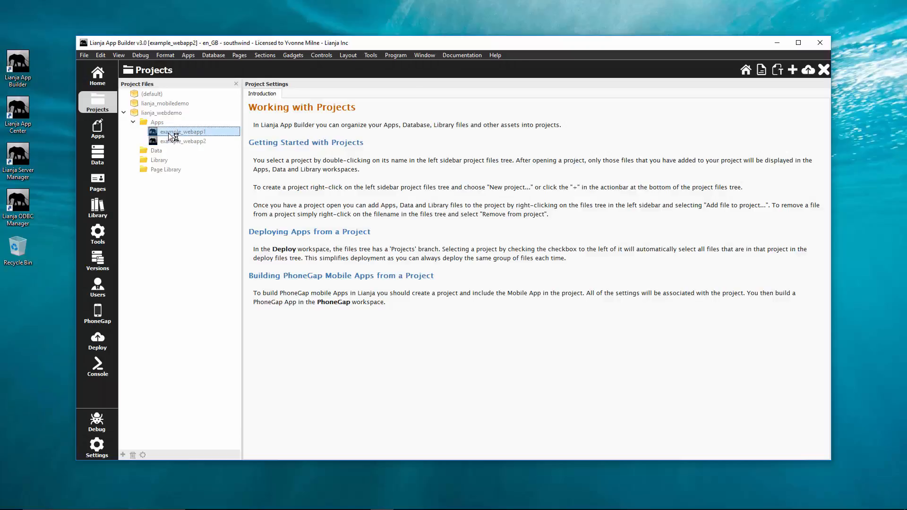
pyautogui.click(566, 70)
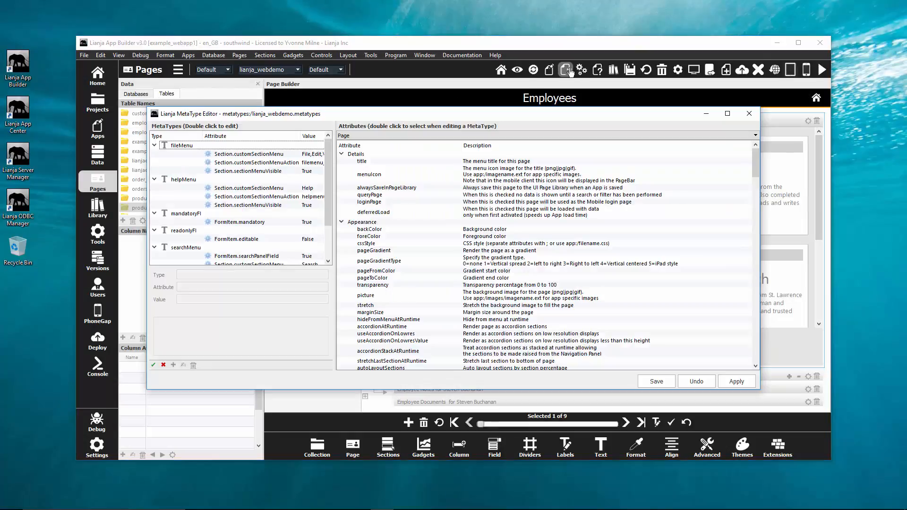
pyautogui.click(259, 70)
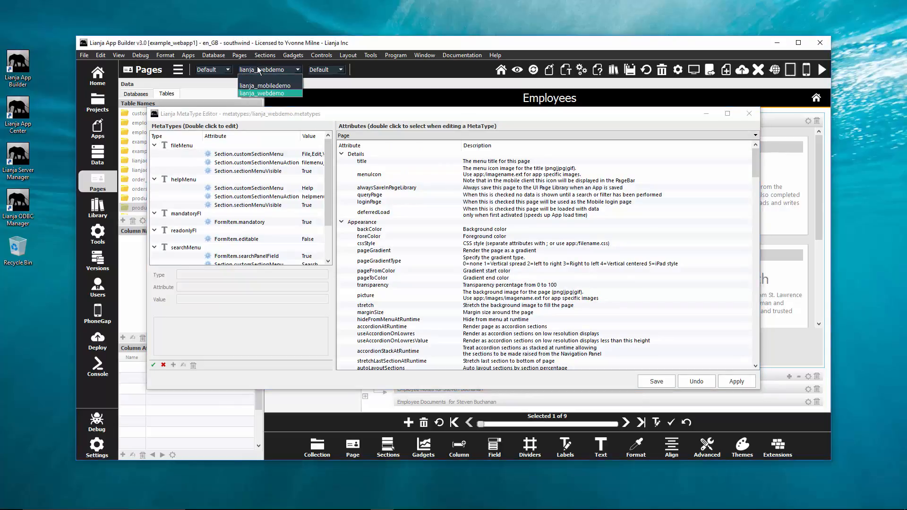
pyautogui.click(259, 70)
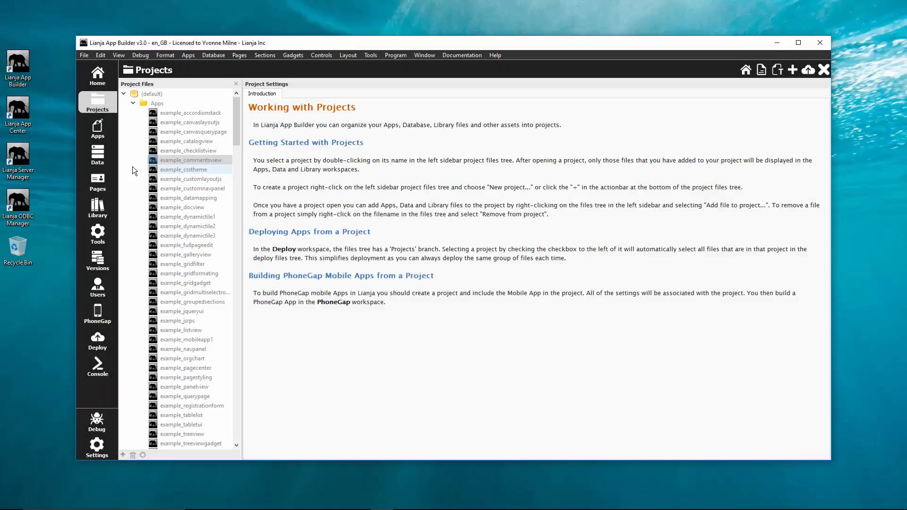
# Open example_commentsview from the default project, view its app-specific MetaTypes, and close the MetaType Editor.
pyautogui.click(160, 161)
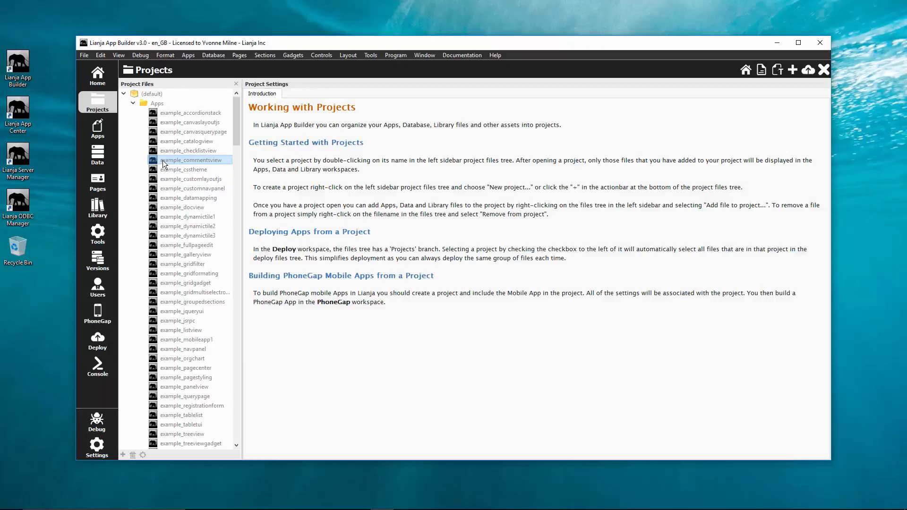
pyautogui.doubleClick(163, 160)
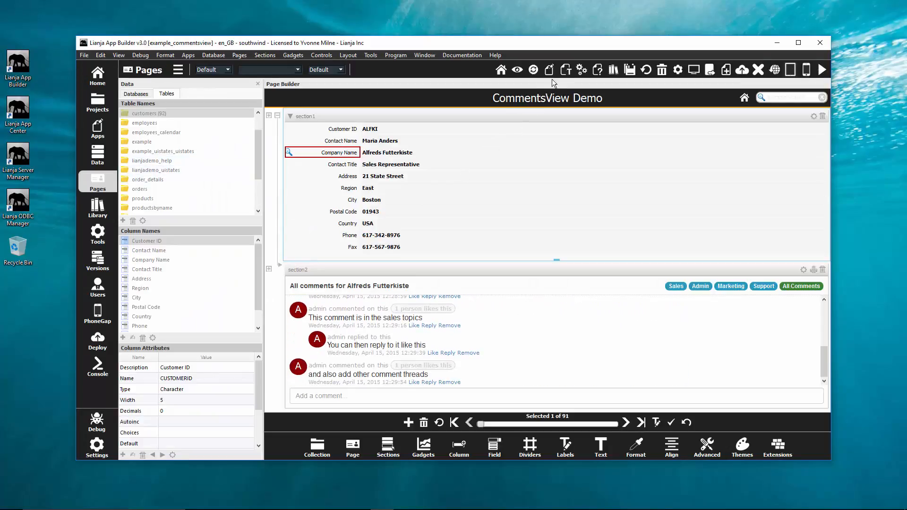
pyautogui.click(564, 70)
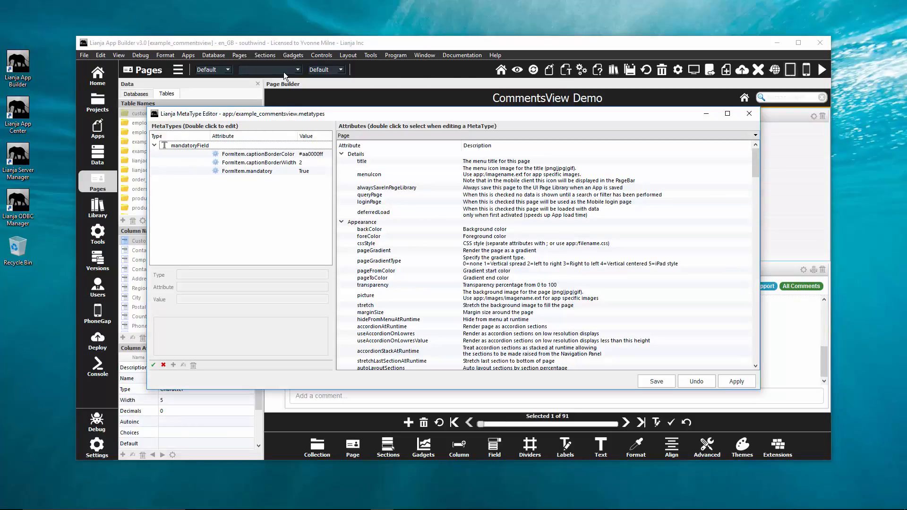
pyautogui.click(565, 71)
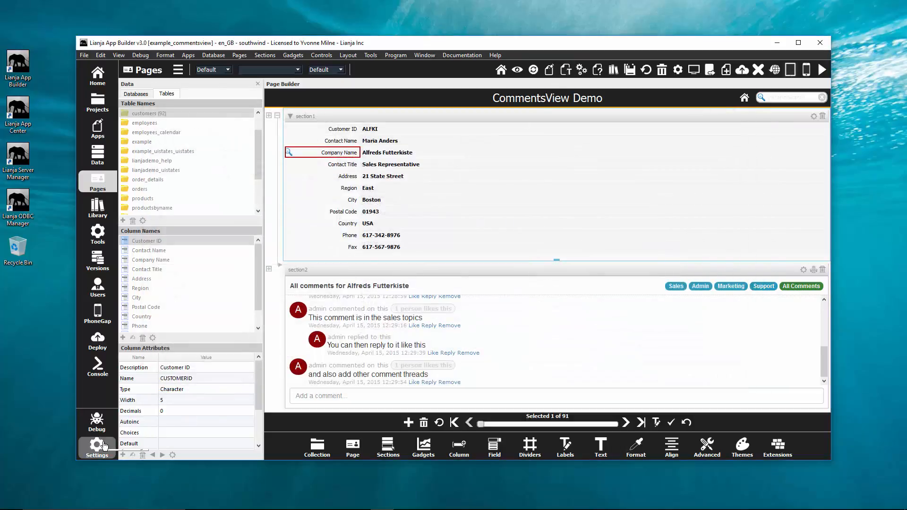
# Open the application settings and narrow the attributes to a single category.
pyautogui.click(104, 446)
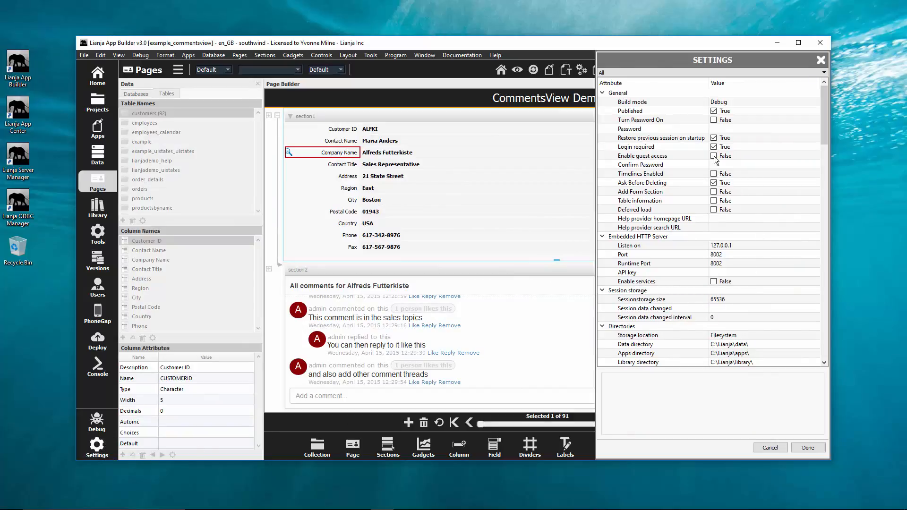
pyautogui.click(664, 70)
pyautogui.click(644, 124)
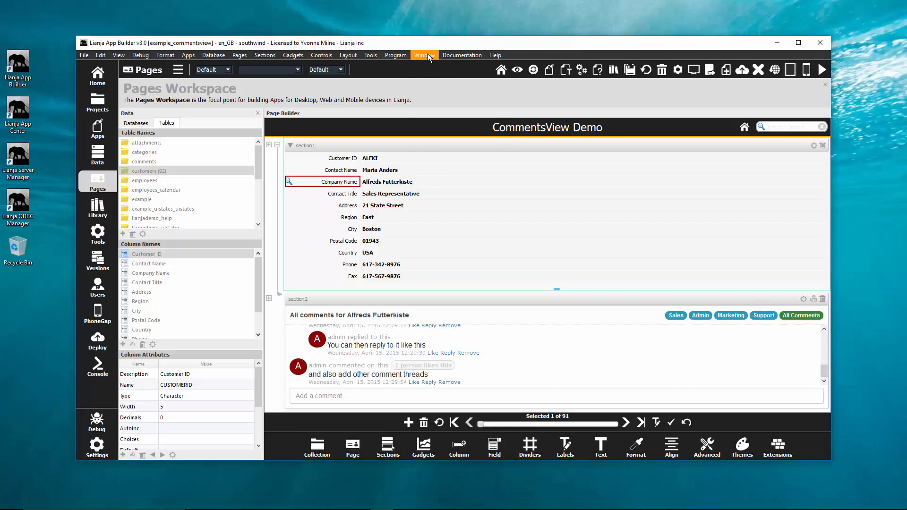
# Open the MetaType Editor for the example_commentsview app.
pyautogui.click(424, 56)
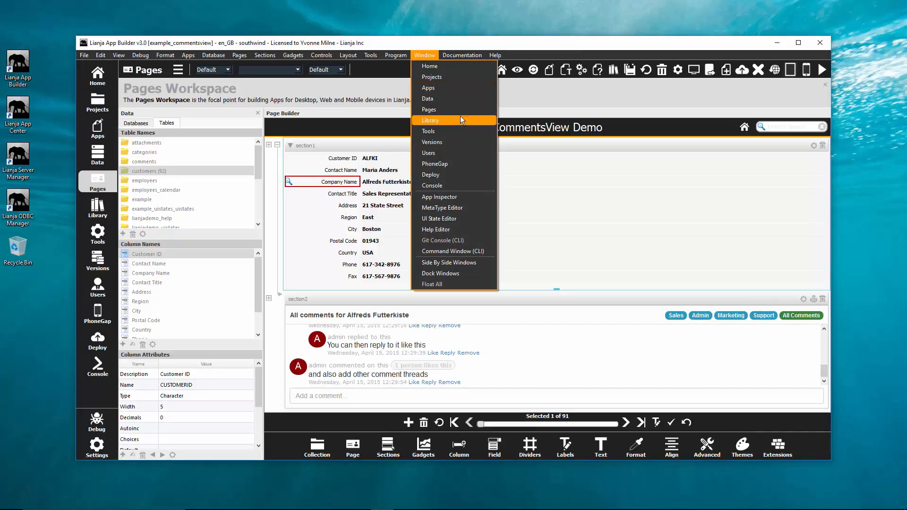
pyautogui.click(446, 210)
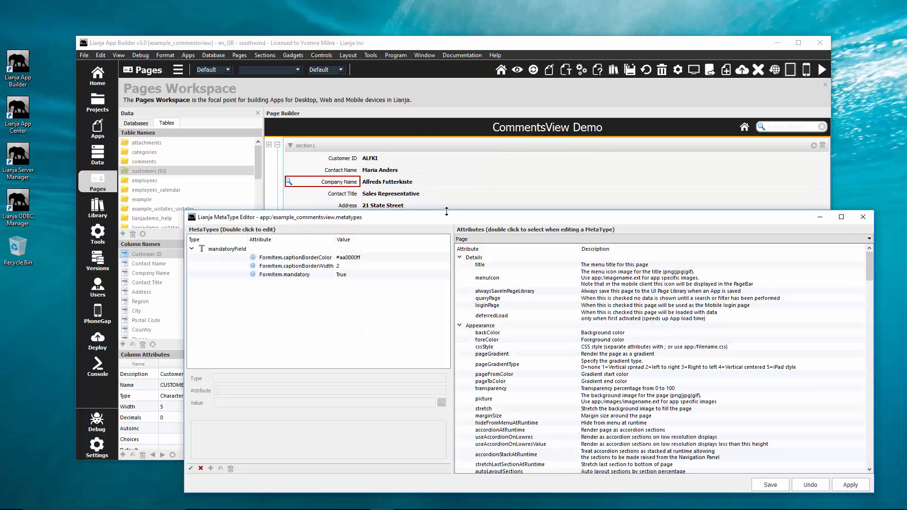
pyautogui.click(565, 72)
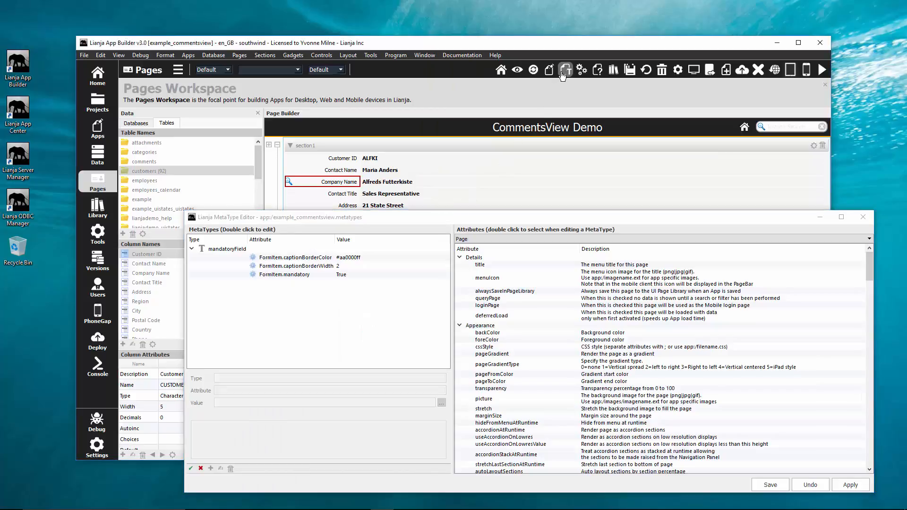
pyautogui.click(563, 73)
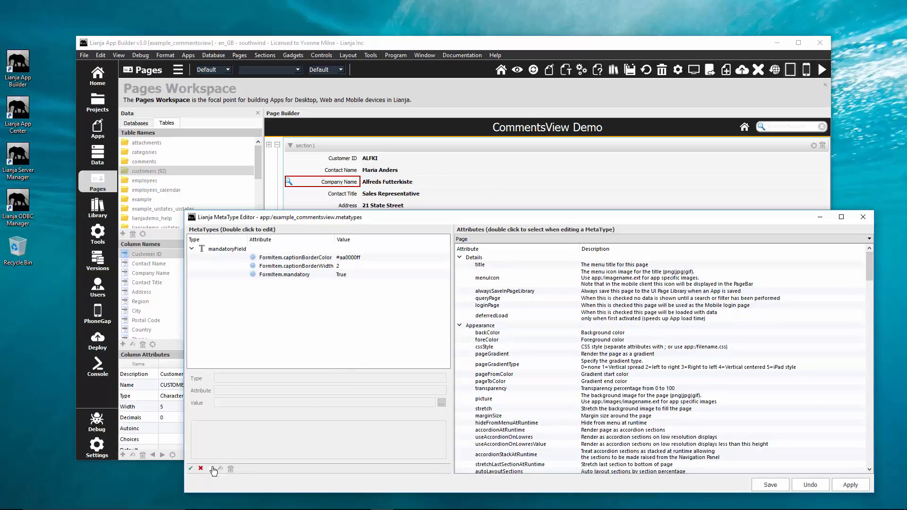
# Create a MetaType named searchPanelToggle with the Section attribute searchPanelVisible set to True.
pyautogui.click(213, 469)
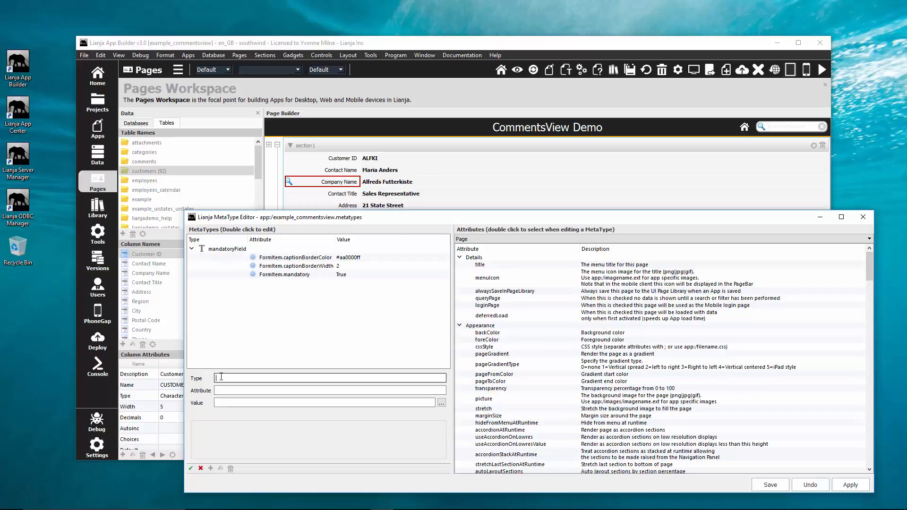
pyautogui.write('searchPanelToggle')
pyautogui.click(515, 239)
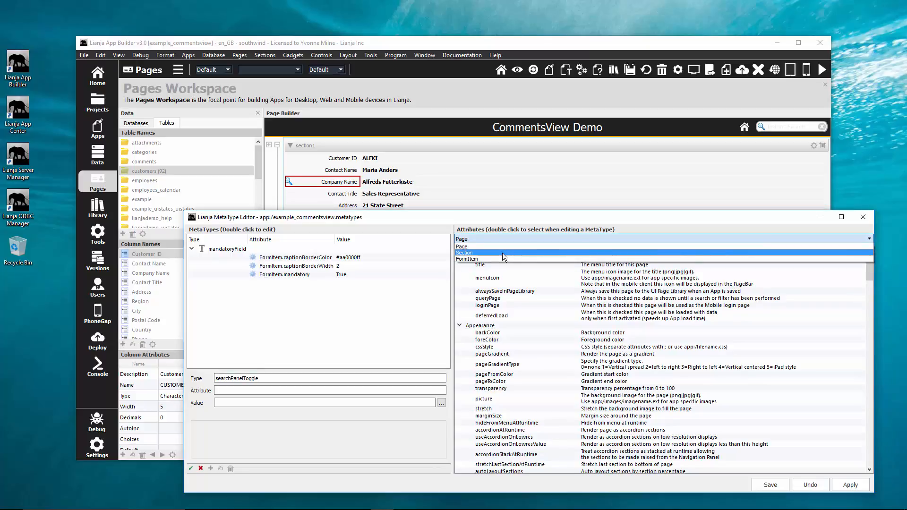
pyautogui.click(503, 254)
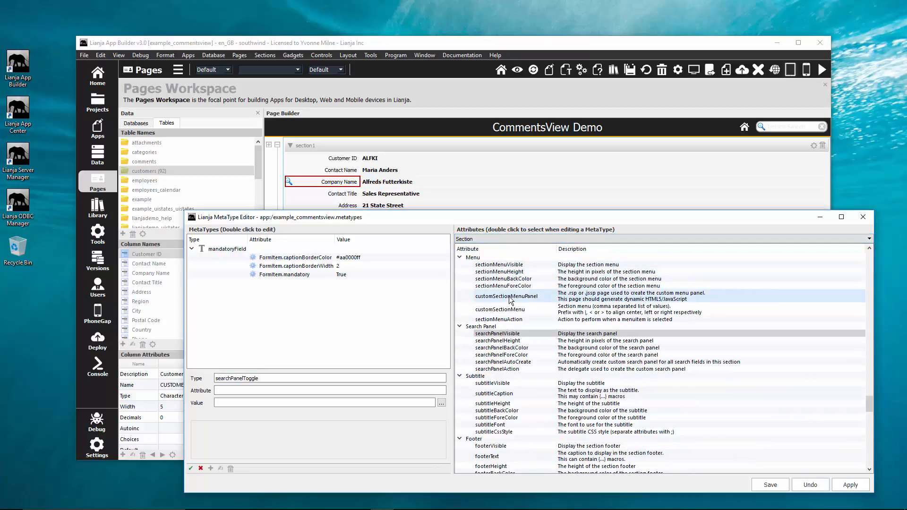
pyautogui.click(509, 337)
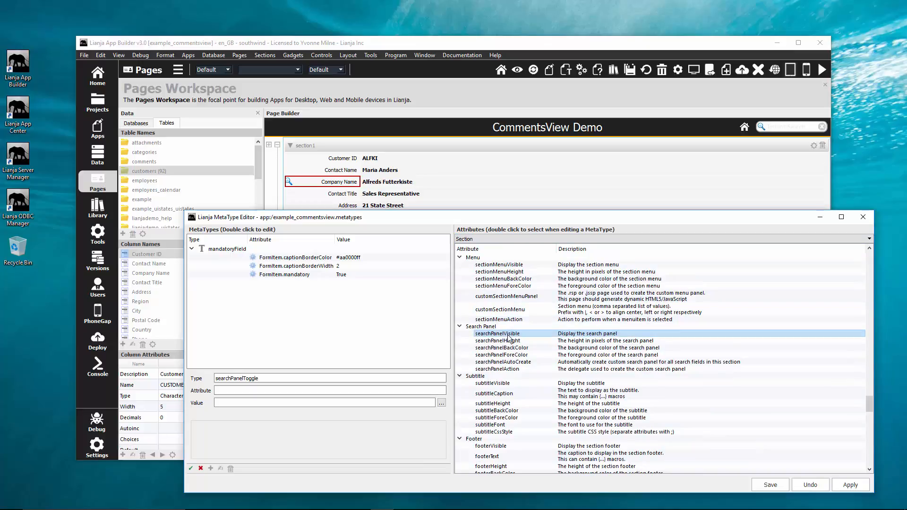
pyautogui.doubleClick(509, 337)
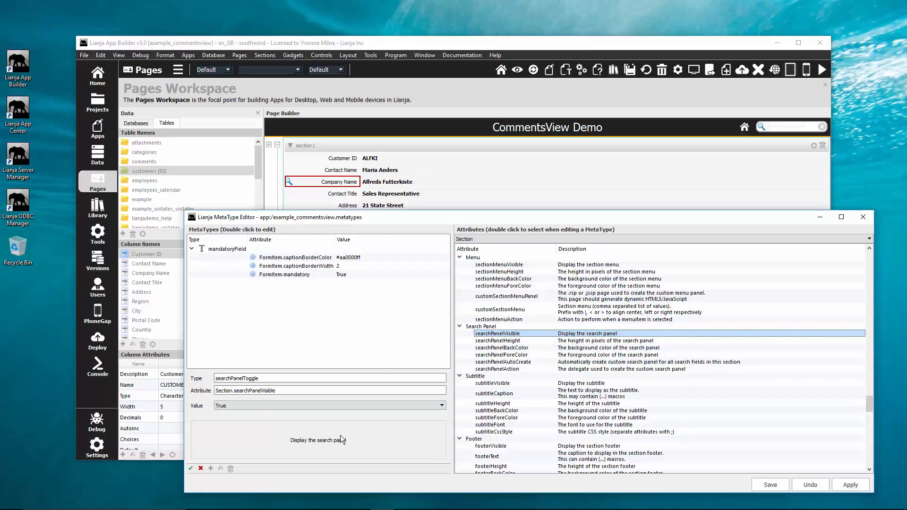
pyautogui.click(346, 407)
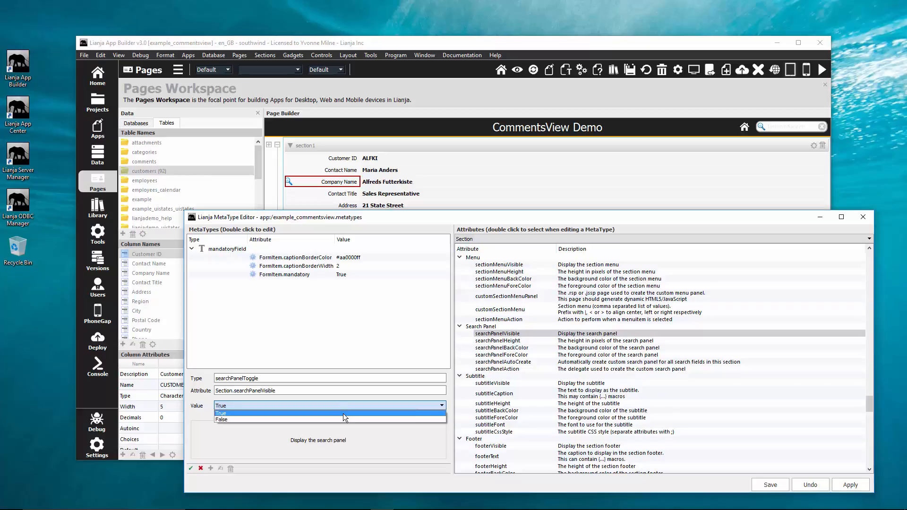
pyautogui.click(343, 413)
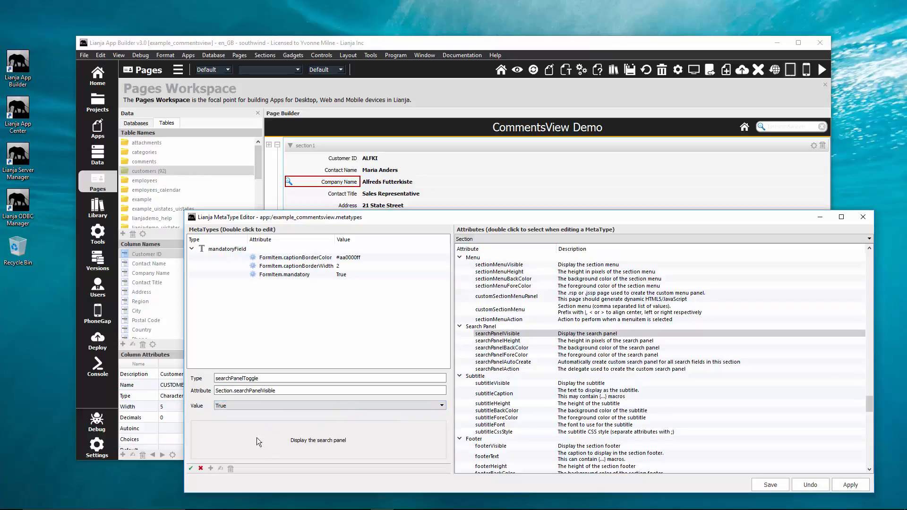
pyautogui.click(190, 471)
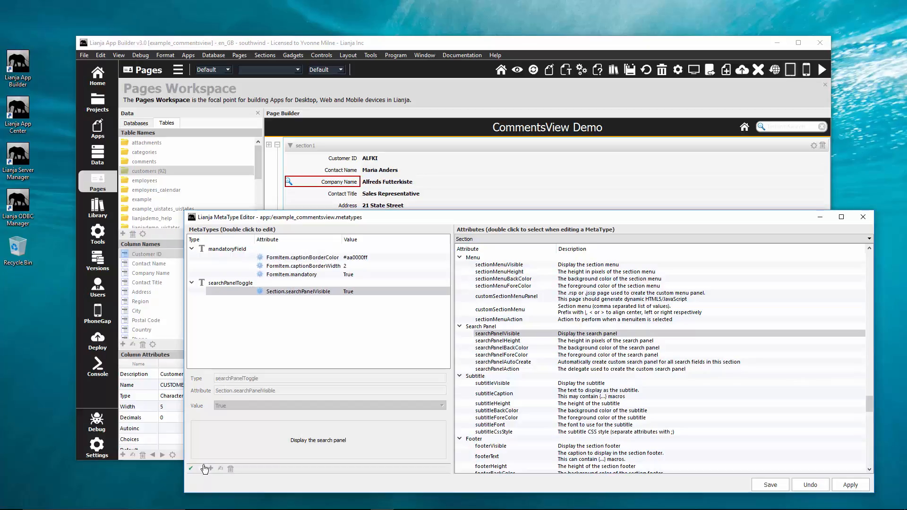
pyautogui.doubleClick(329, 292)
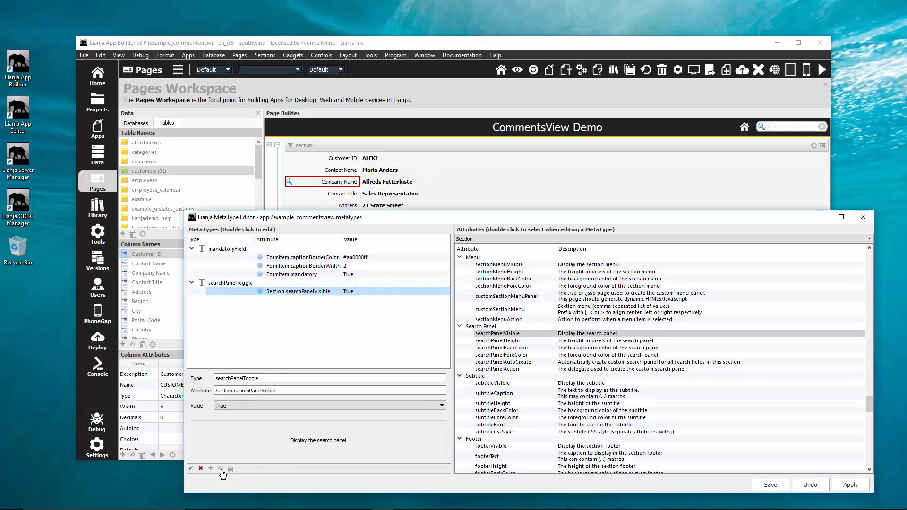
pyautogui.click(200, 469)
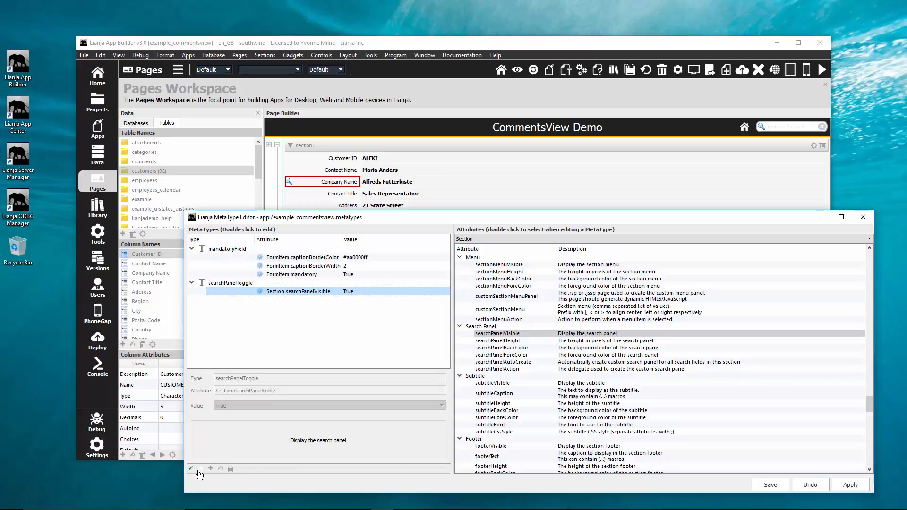
pyautogui.click(222, 469)
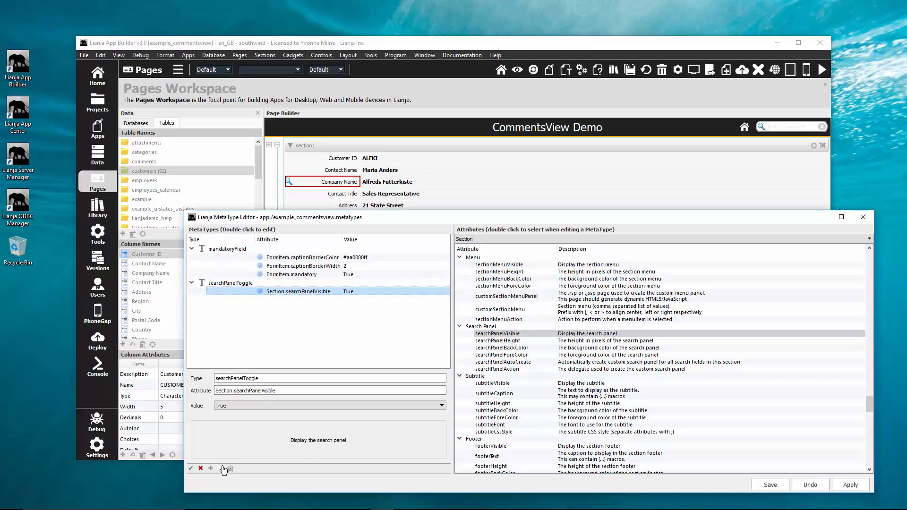
pyautogui.click(200, 471)
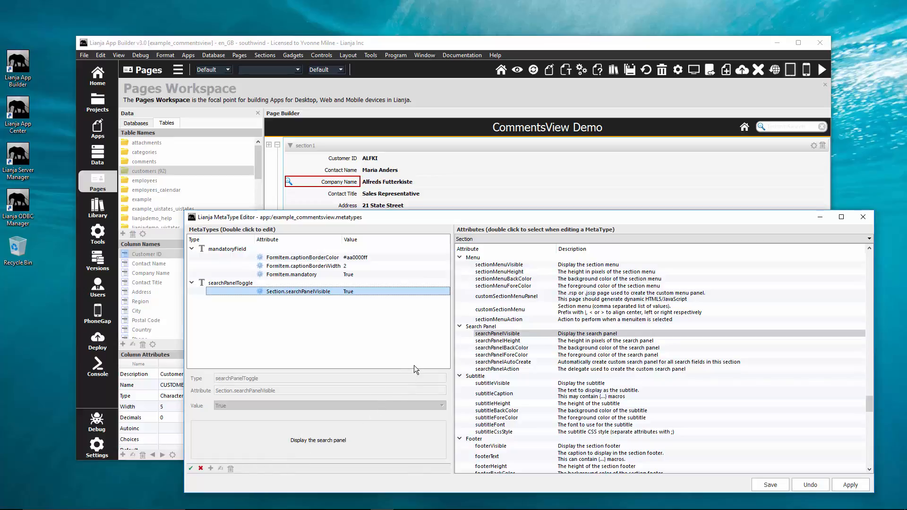
# Add the Section attributes searchPanelAutoCreate and sectionMenuVisible to searchPanelToggle, both set to True.
pyautogui.doubleClick(491, 362)
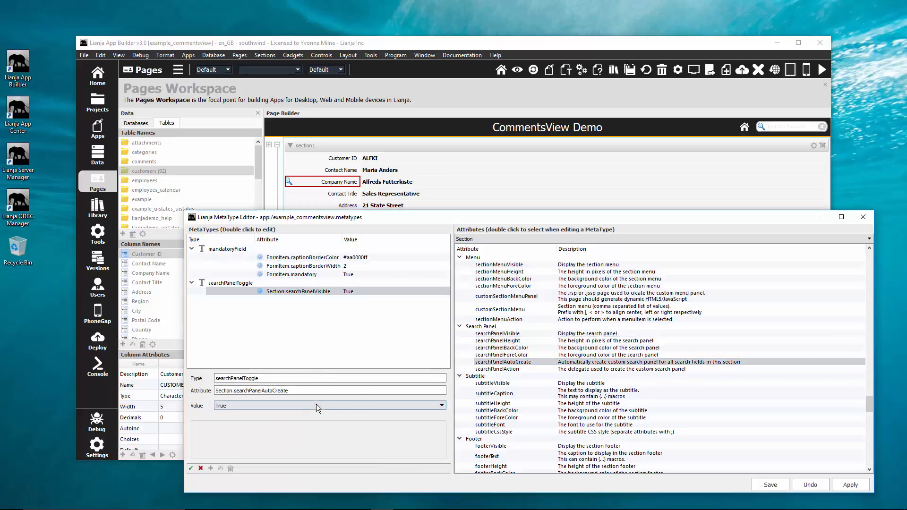
pyautogui.click(190, 469)
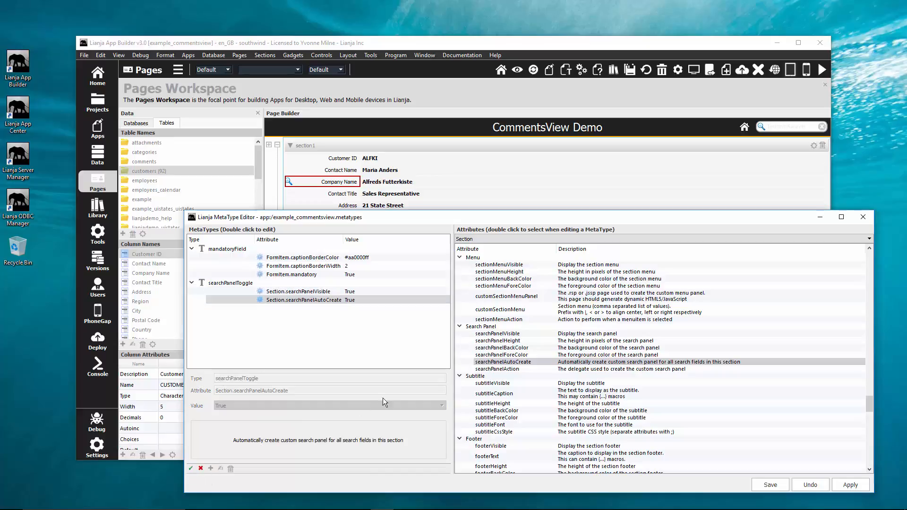
pyautogui.doubleClick(525, 265)
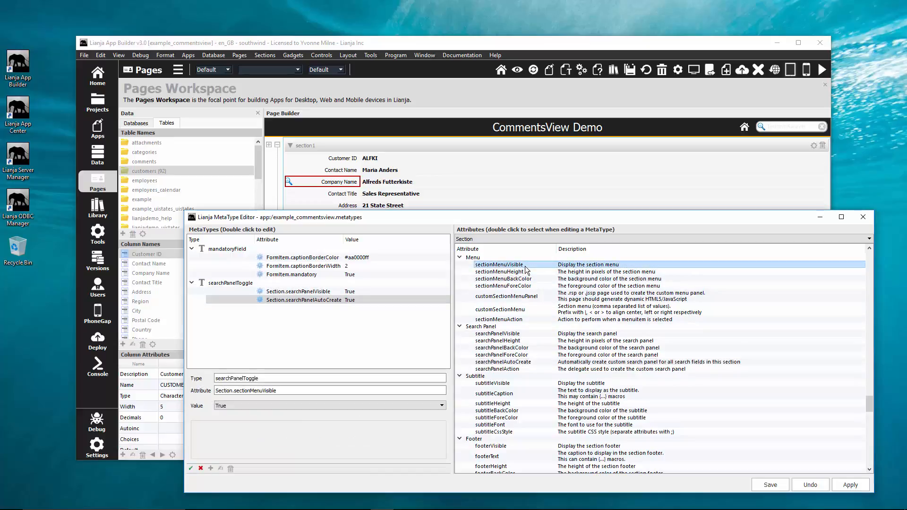
pyautogui.click(191, 469)
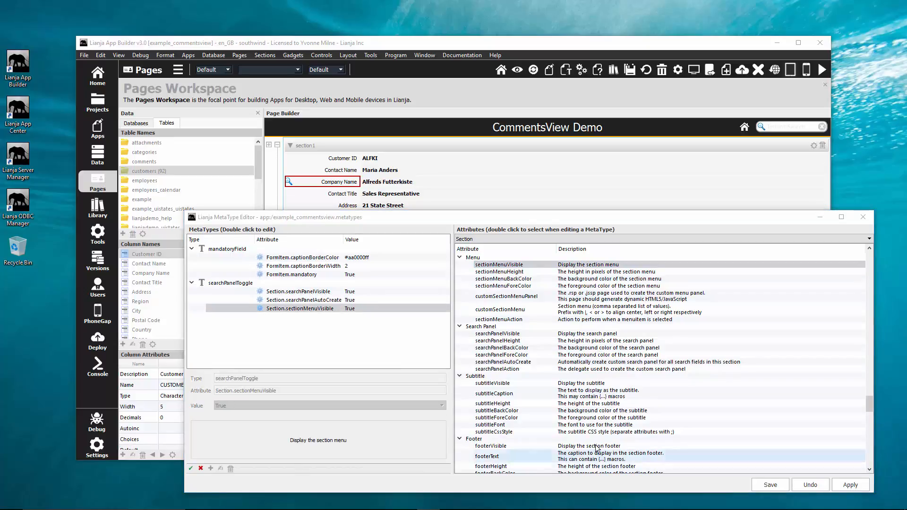
# Add the Section attribute customSectionMenu to searchPanelToggle with the value Search.
pyautogui.doubleClick(596, 313)
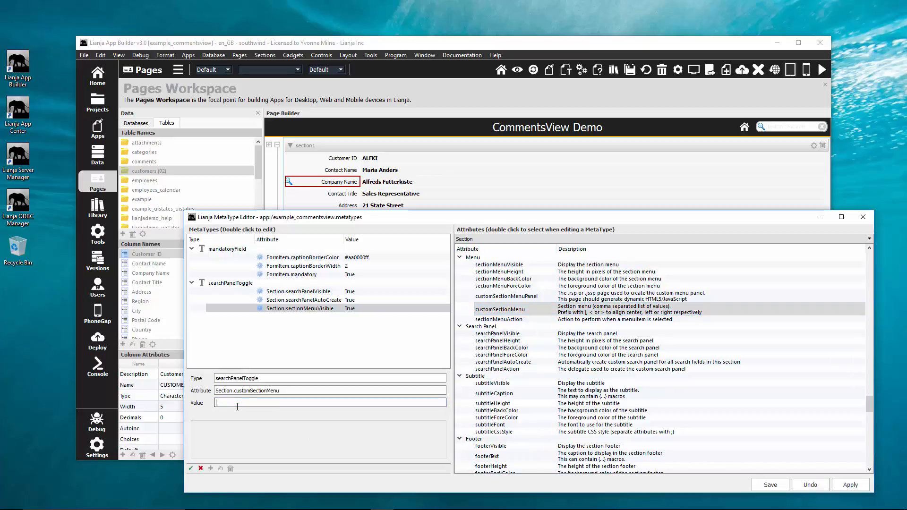
pyautogui.write('Search')
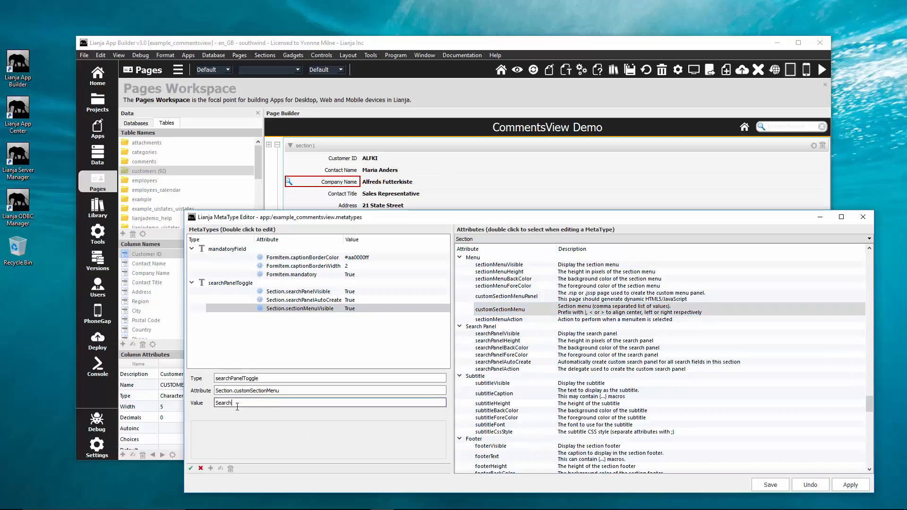
pyautogui.click(191, 469)
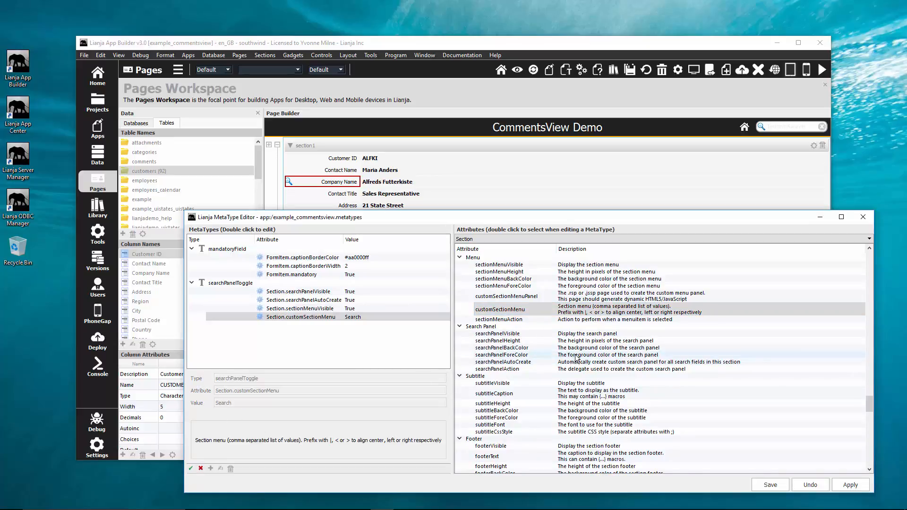
# Add customSectionMenuAction to searchPanelToggle with the delegate searchpaneltoggle_s_customsectionmenuaction, coded to switch the active section's searchPanelVisible attribute between 0 and 1.
pyautogui.scroll(-1, 575, 359)
pyautogui.scroll(-8, 574, 354)
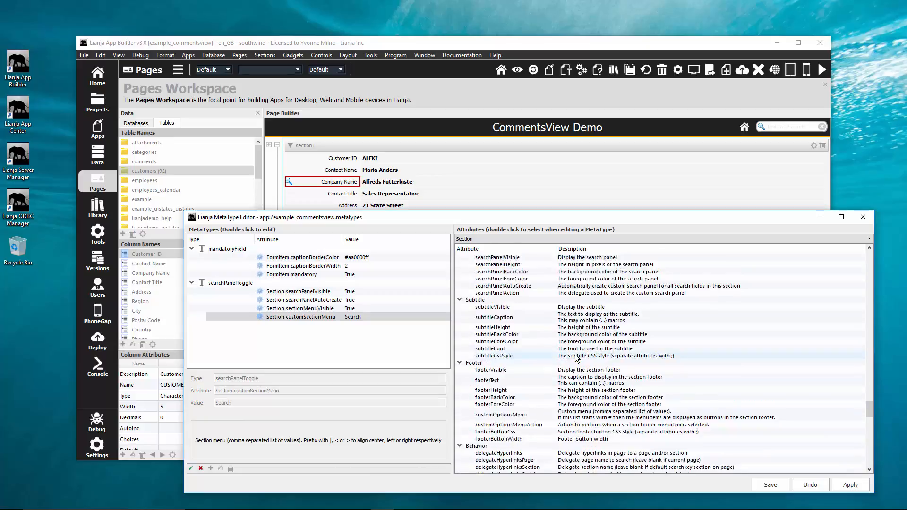
pyautogui.scroll(-9, 577, 355)
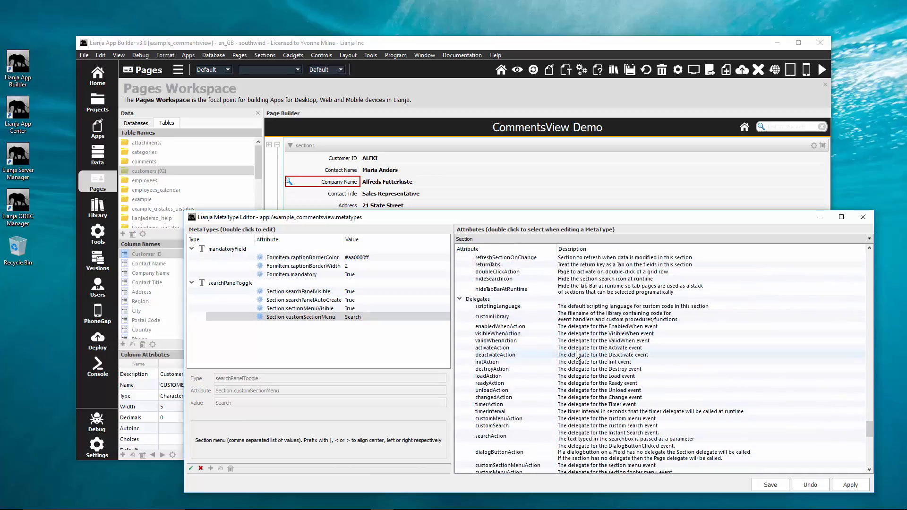
pyautogui.scroll(-1, 577, 355)
pyautogui.doubleClick(505, 389)
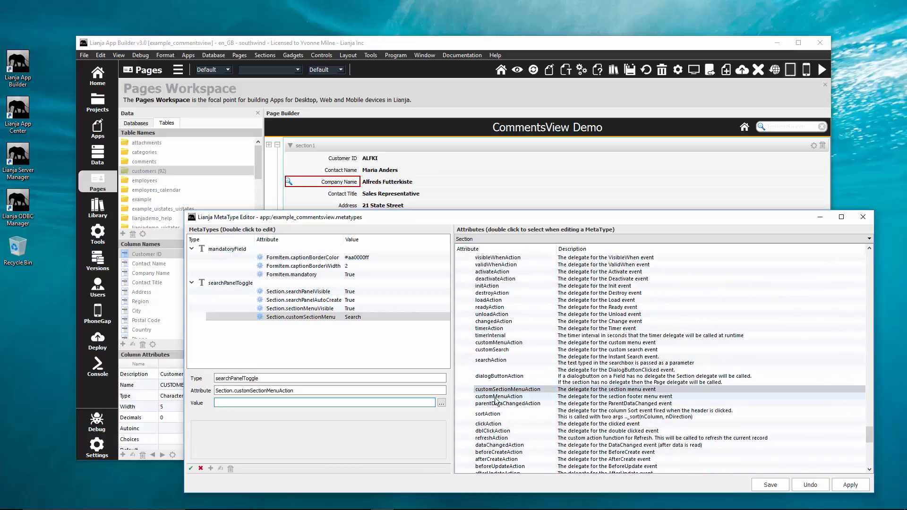
pyautogui.click(441, 403)
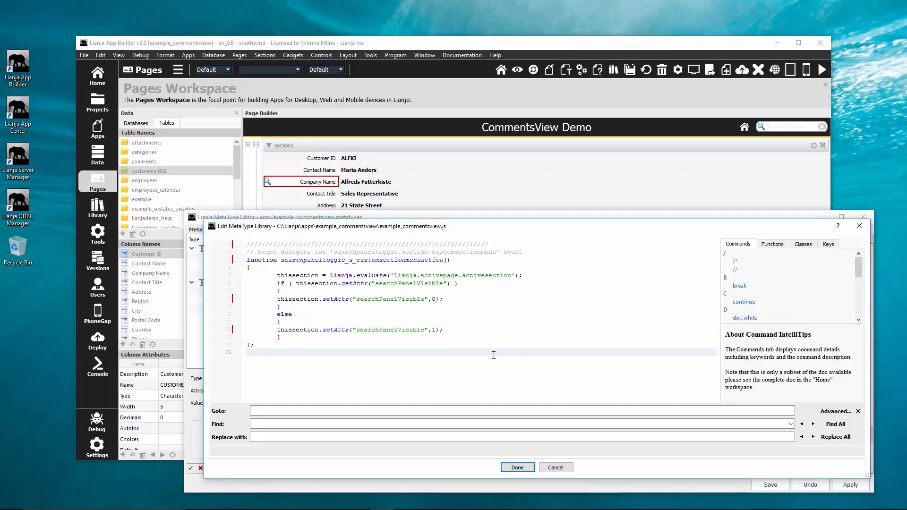
pyautogui.rightClick(493, 355)
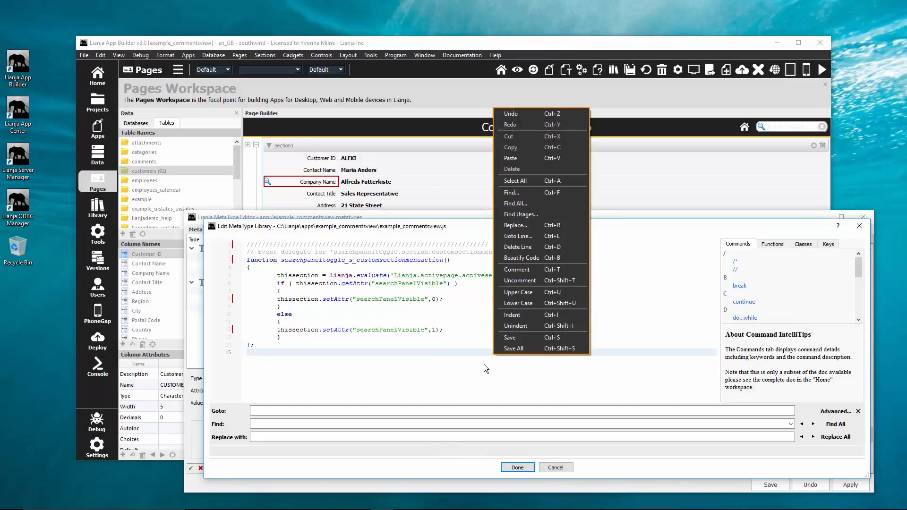
pyautogui.click(485, 364)
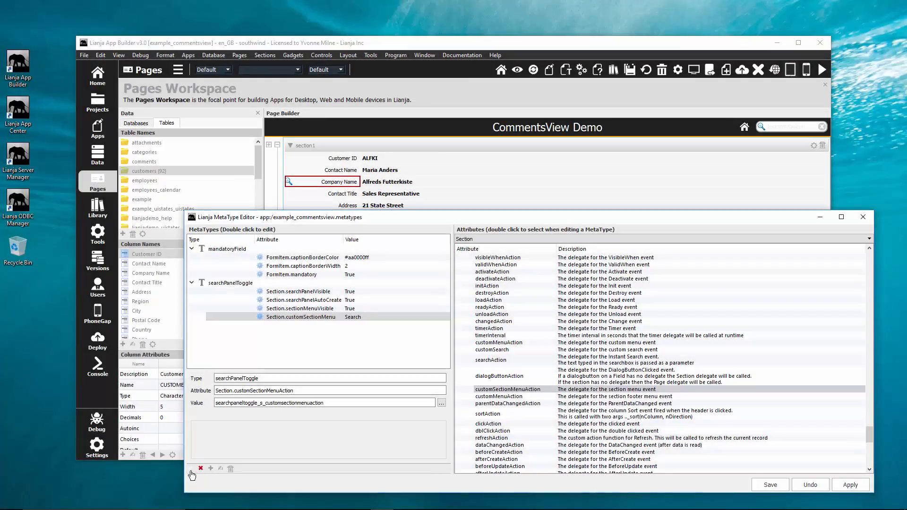
pyautogui.click(191, 470)
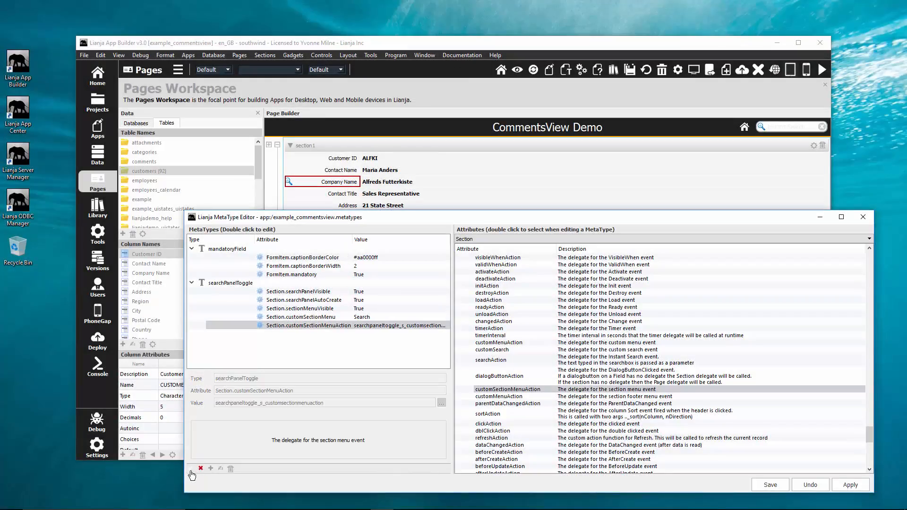
# Add the FormItem attribute searchPanelField set to True to searchPanelToggle, and save and close the MetaType Editor.
pyautogui.click(527, 239)
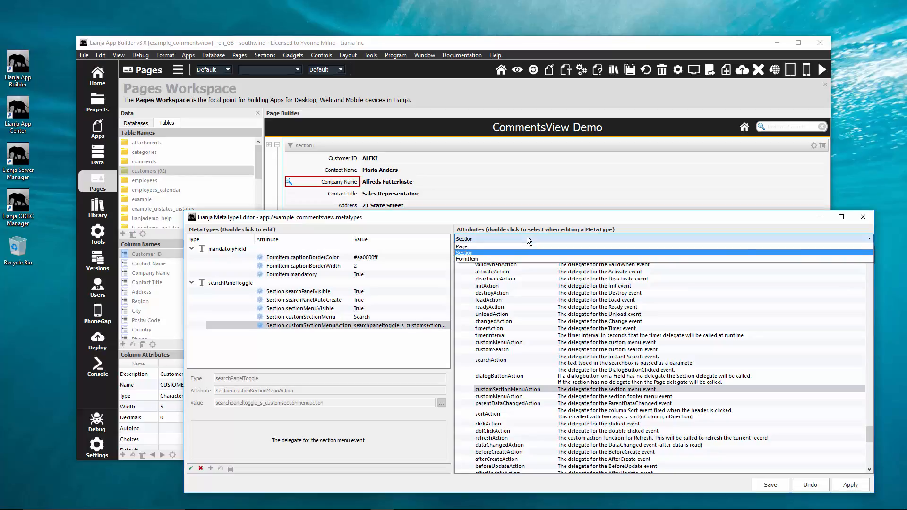
pyautogui.click(509, 259)
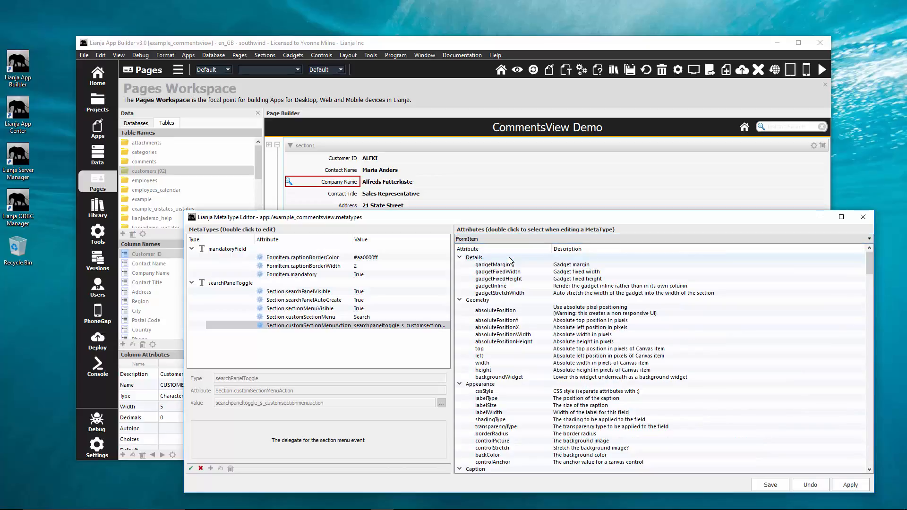
pyautogui.scroll(-10, 499, 297)
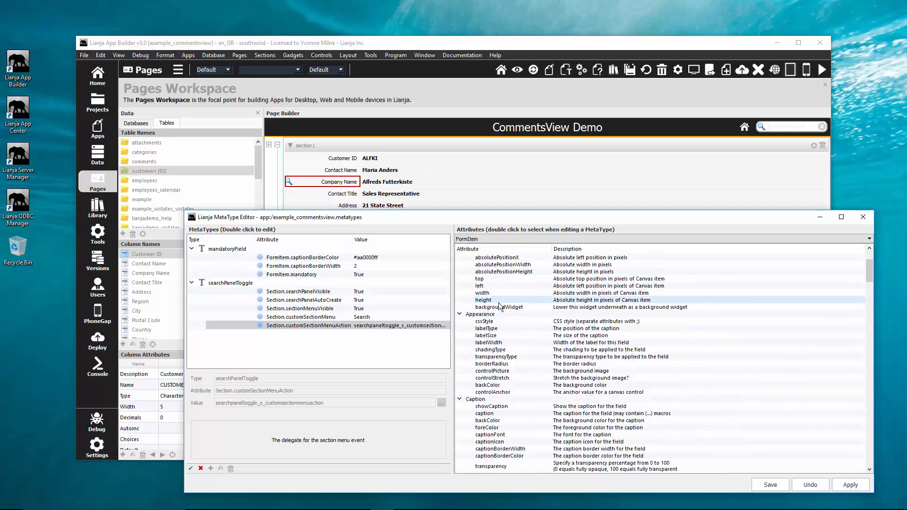
pyautogui.scroll(-4, 499, 303)
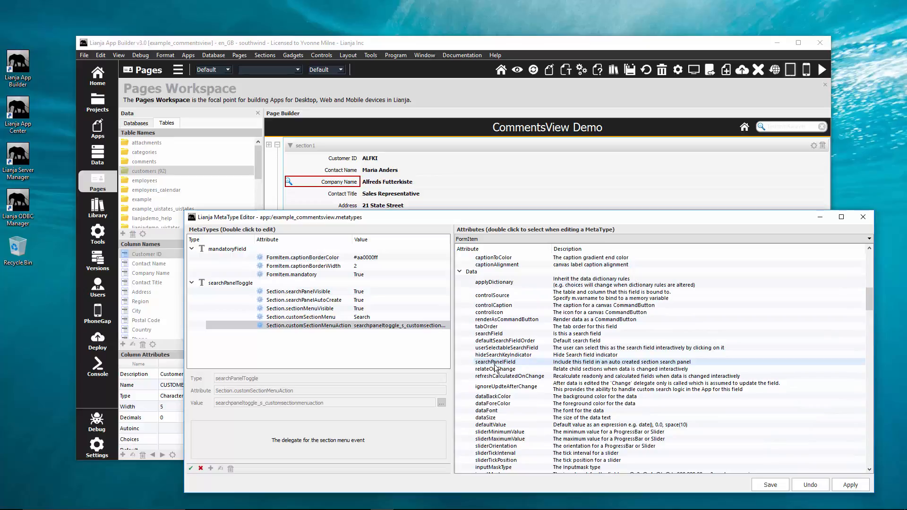
pyautogui.doubleClick(495, 362)
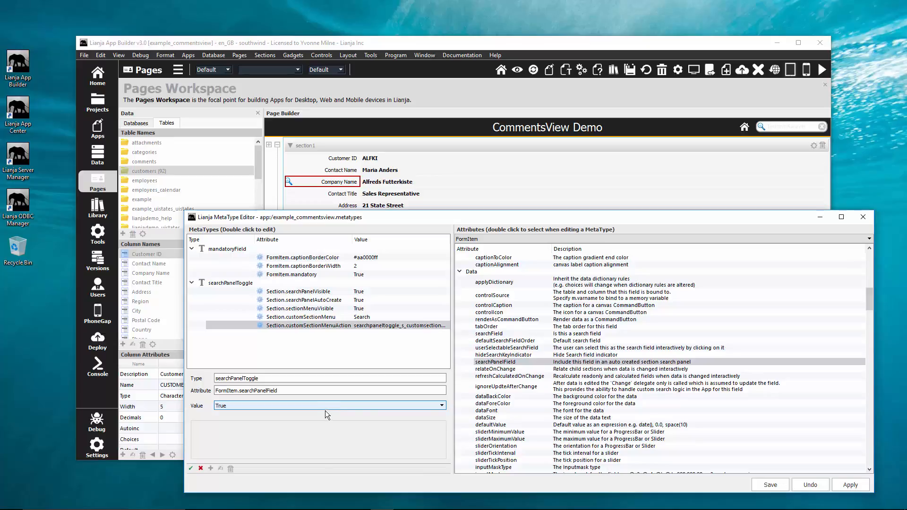
pyautogui.click(191, 470)
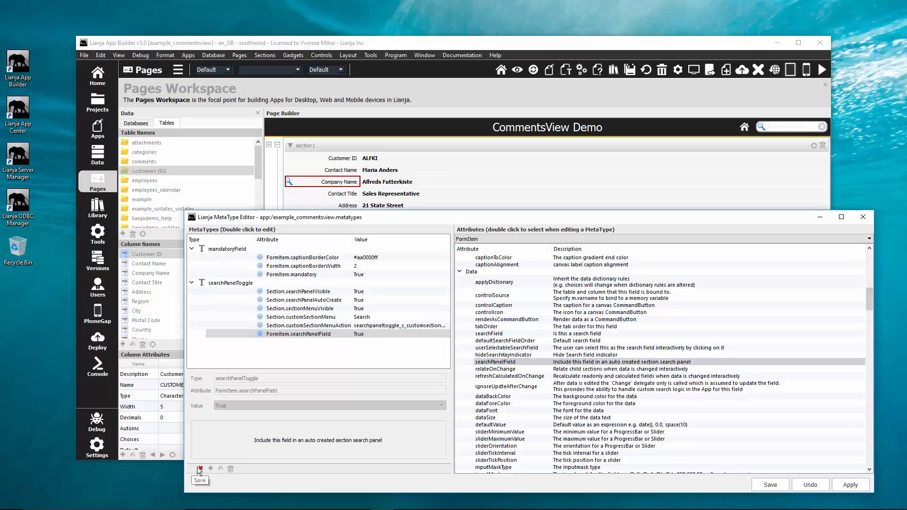
pyautogui.click(757, 485)
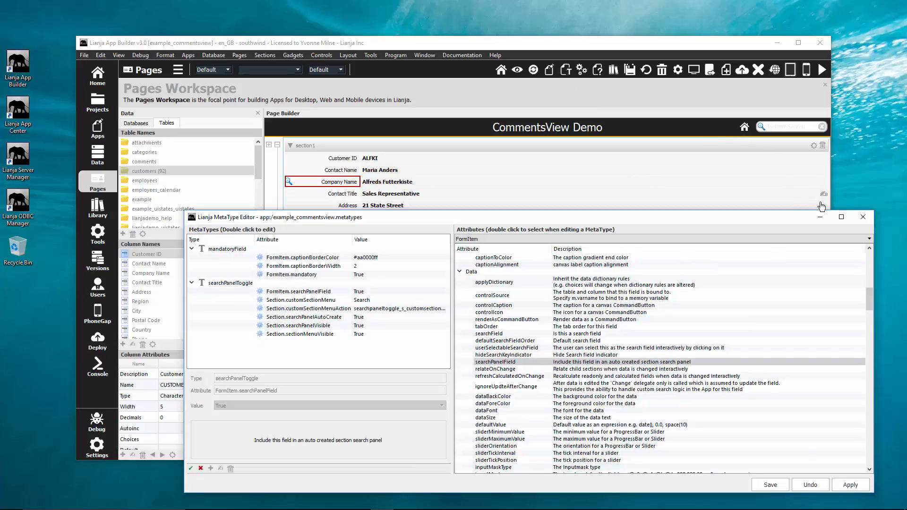
pyautogui.click(857, 220)
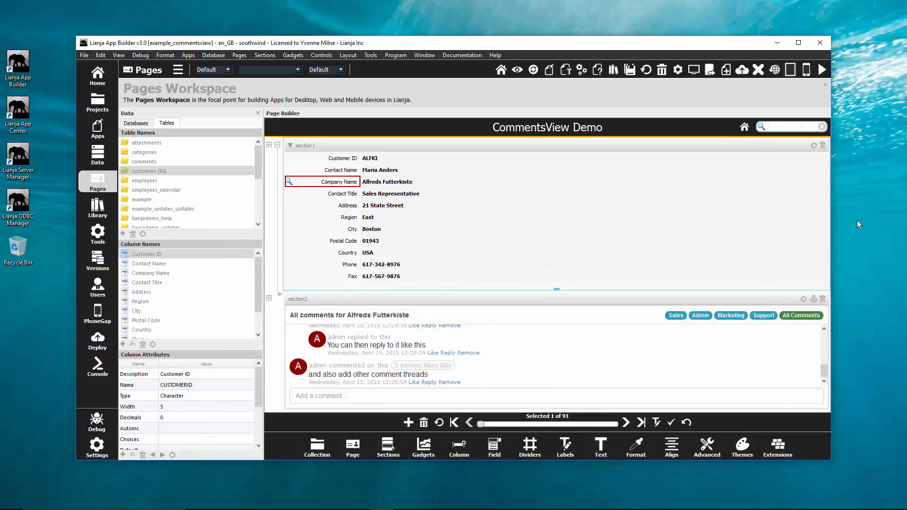
# Show the App Inspector and add searchPanelToggle to the Company Name field's meta types alongside mandatoryField.
pyautogui.doubleClick(319, 185)
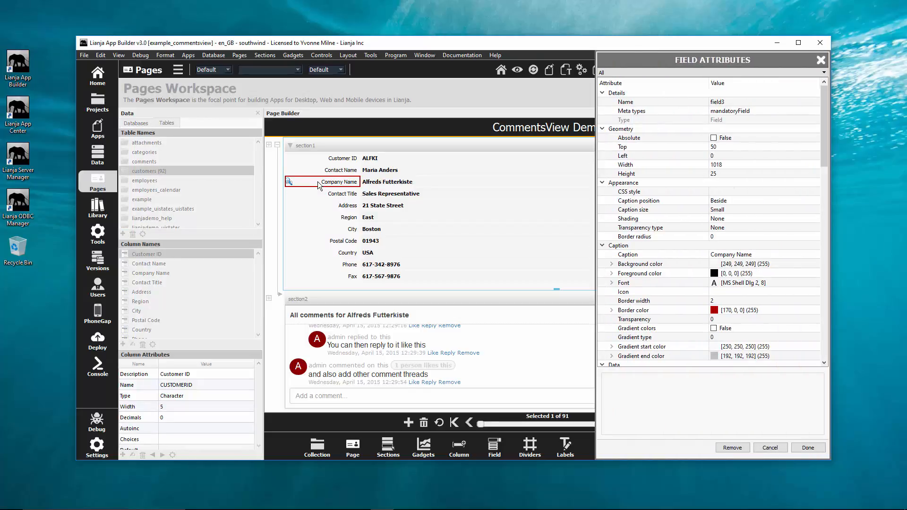
pyautogui.click(769, 449)
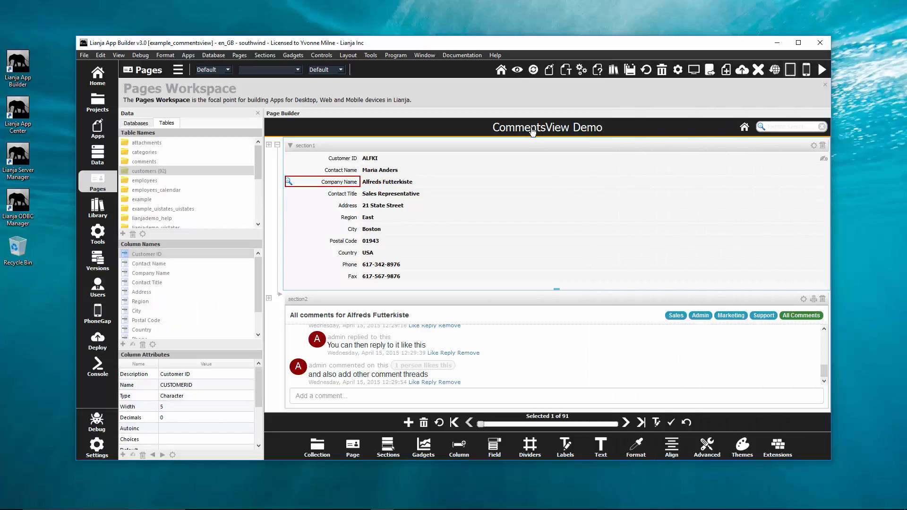
pyautogui.click(518, 71)
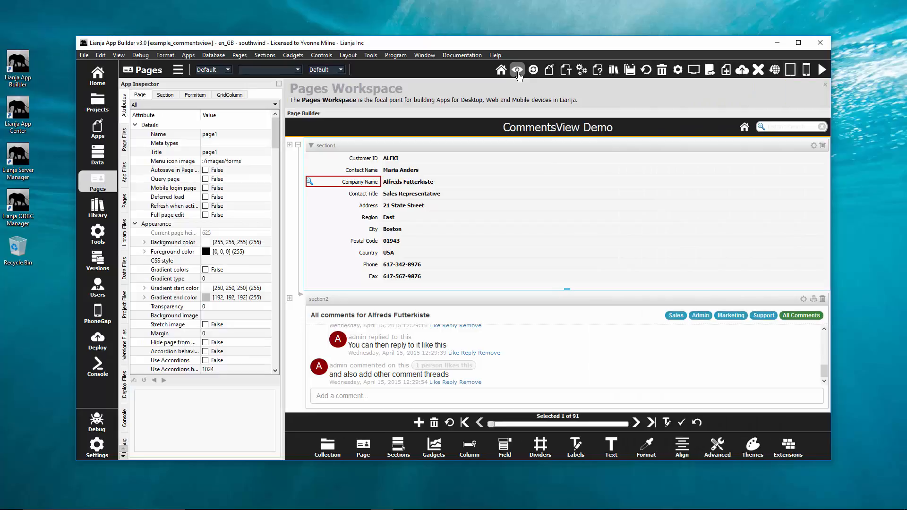
pyautogui.click(333, 183)
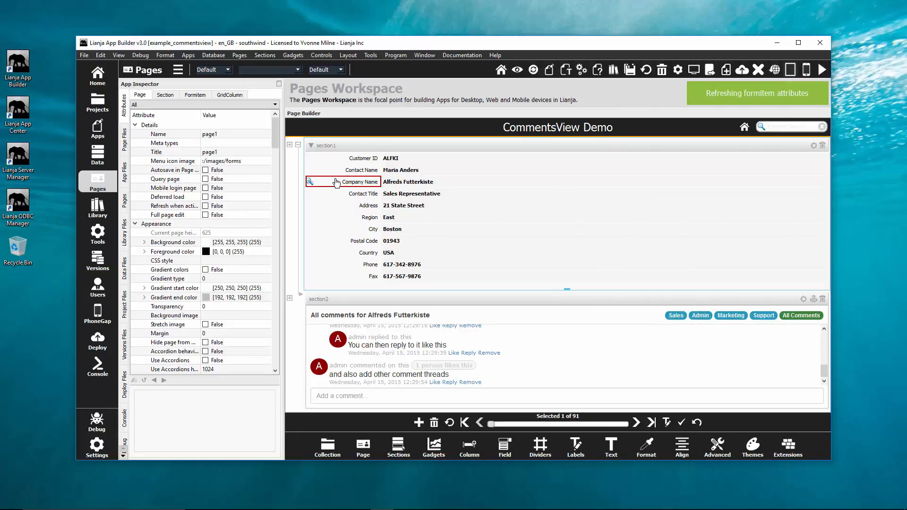
pyautogui.click(262, 142)
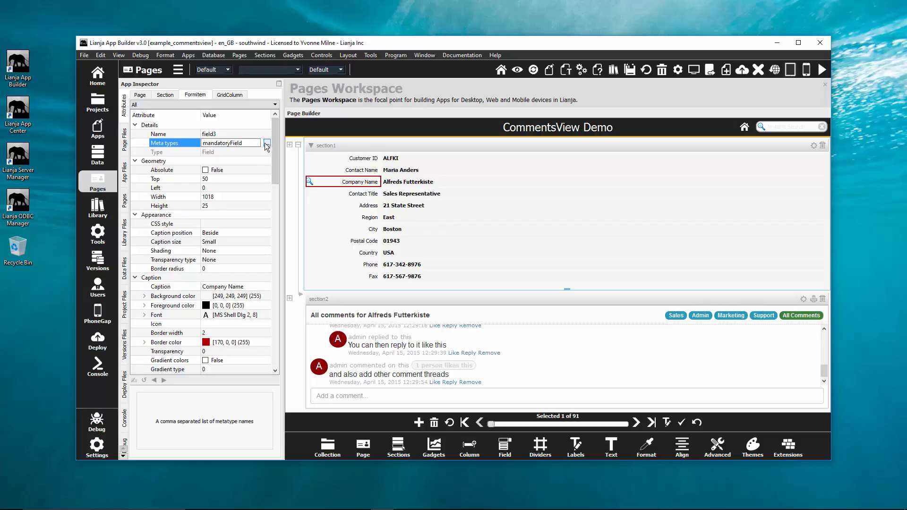
pyautogui.click(268, 143)
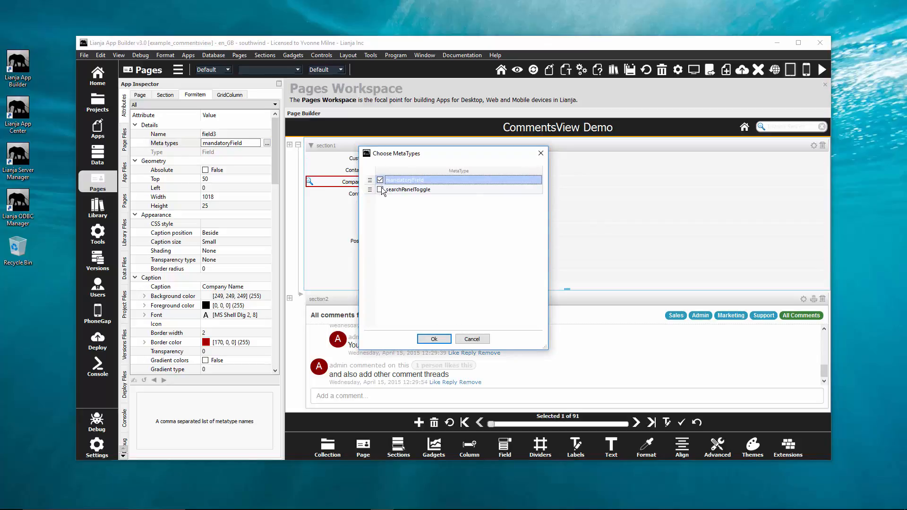
pyautogui.click(380, 190)
pyautogui.click(380, 180)
pyautogui.moveTo(370, 194); pyautogui.dragTo(371, 174)
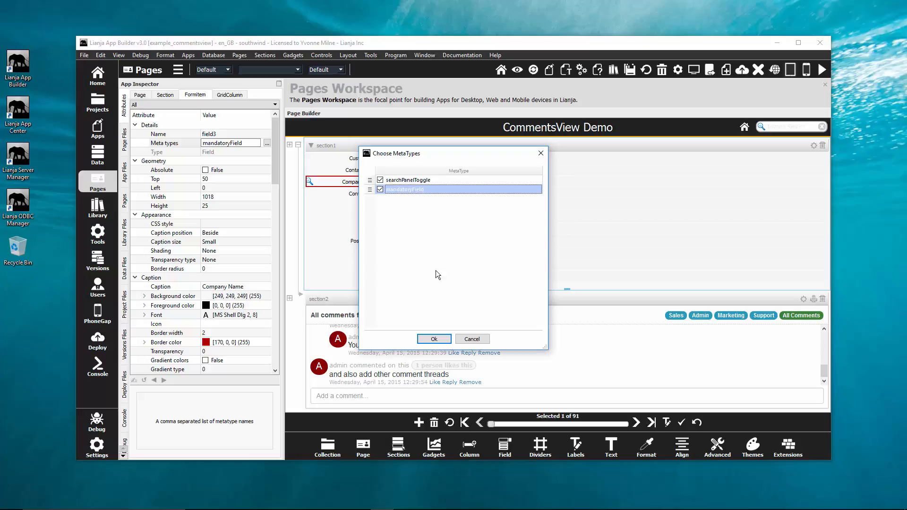
pyautogui.click(433, 339)
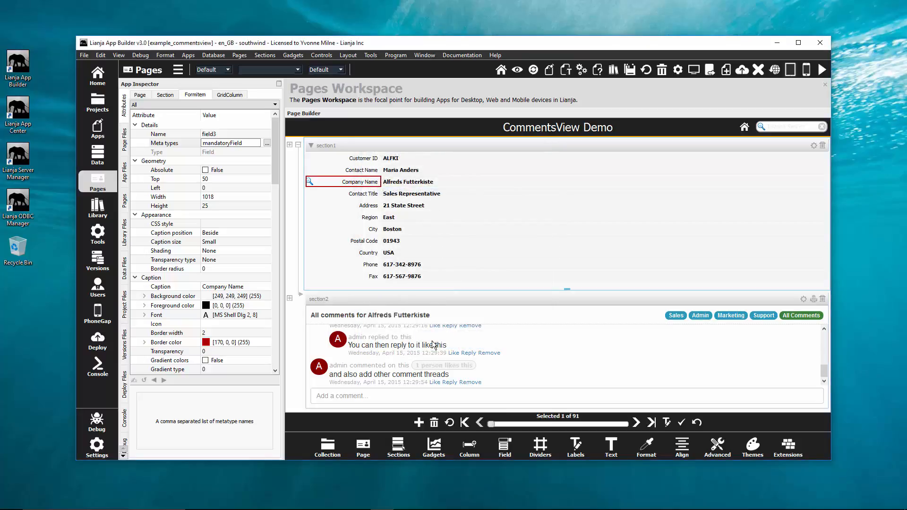
# Assign the searchPanelToggle MetaType to the Customer ID field.
pyautogui.click(357, 162)
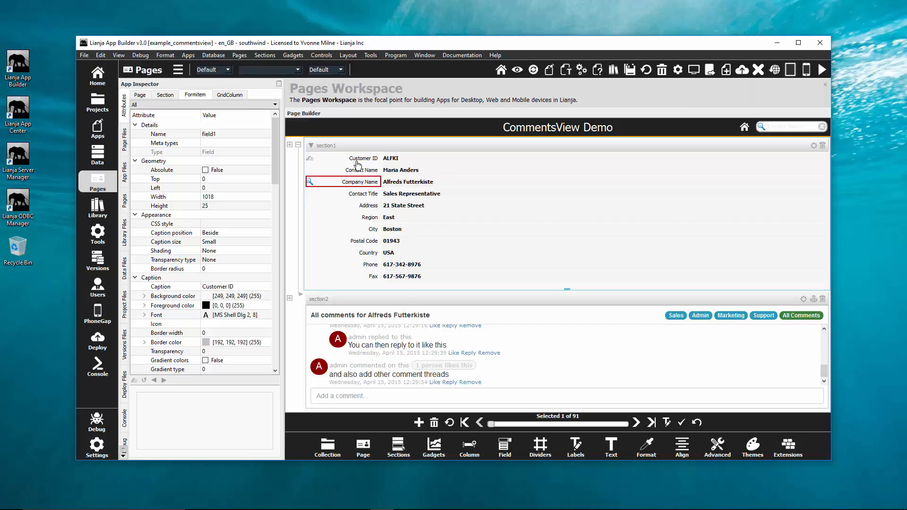
pyautogui.click(264, 143)
pyautogui.click(267, 143)
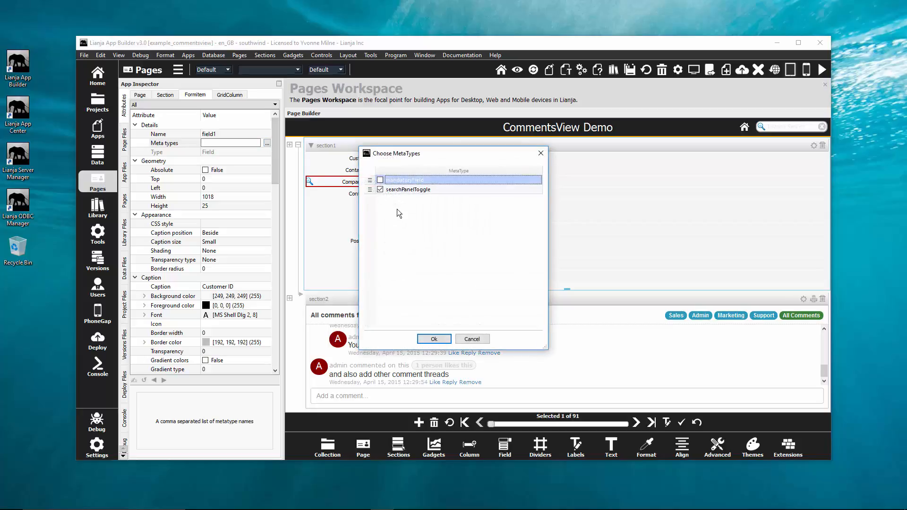
pyautogui.click(433, 339)
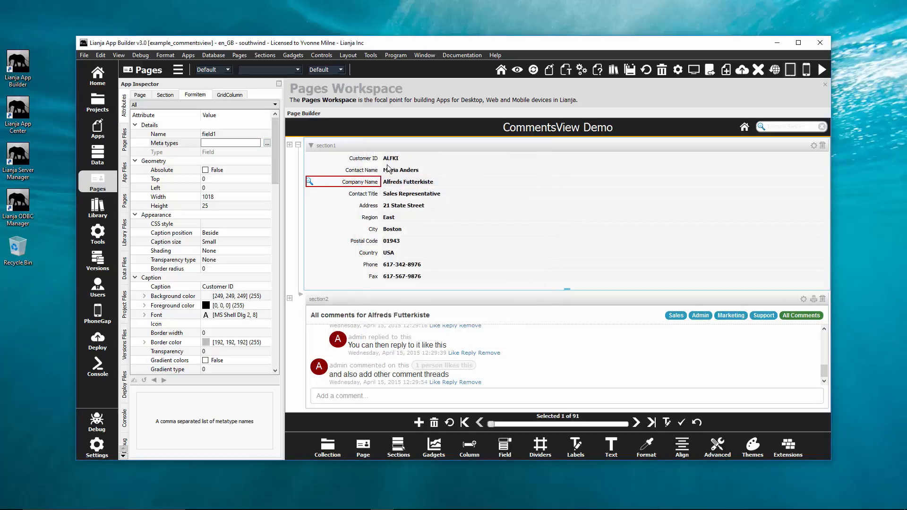
# Assign the searchPanelToggle MetaType to section1.
pyautogui.click(374, 147)
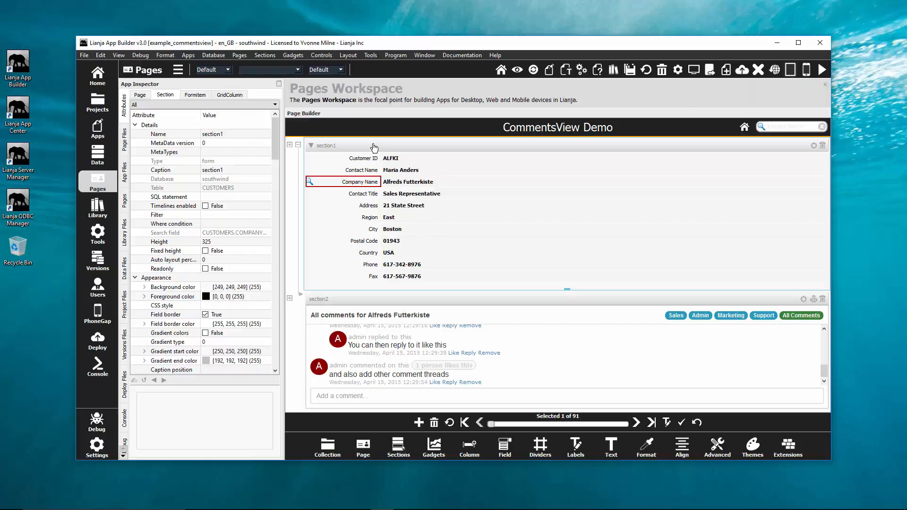
pyautogui.click(262, 153)
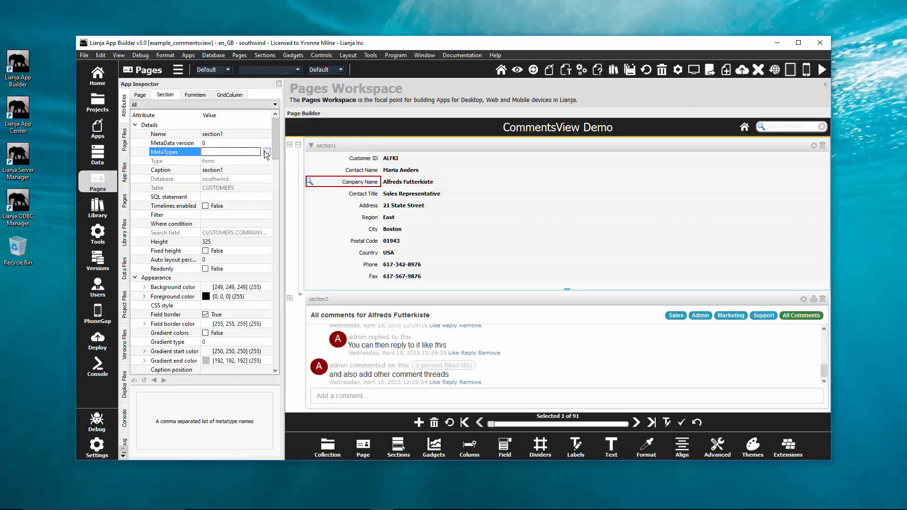
pyautogui.click(267, 151)
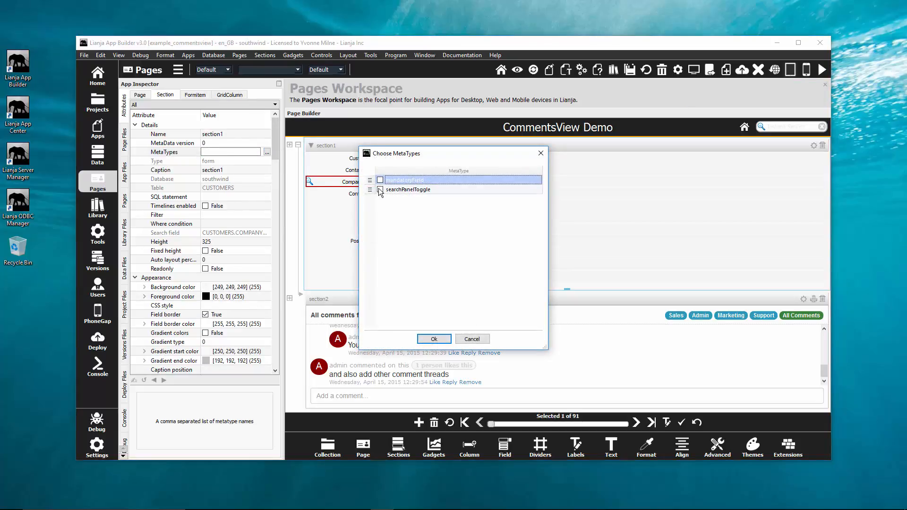
pyautogui.click(433, 339)
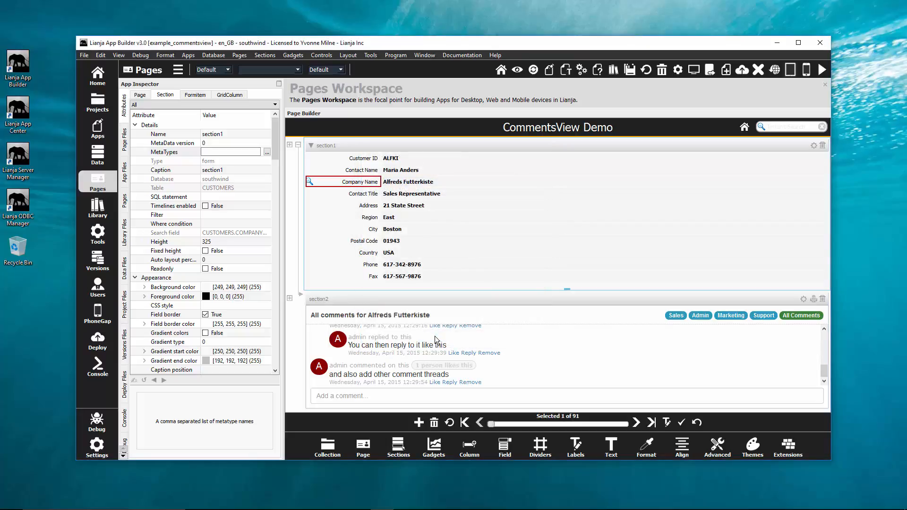
# Examine section1's Menu, Search Panel and Delegates attributes for the values supplied by searchPanelToggle.
pyautogui.click(217, 105)
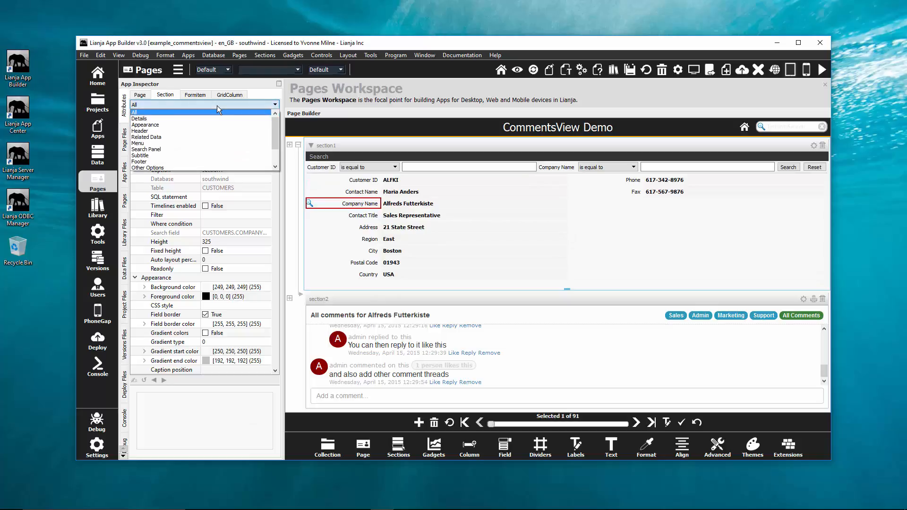
pyautogui.click(193, 144)
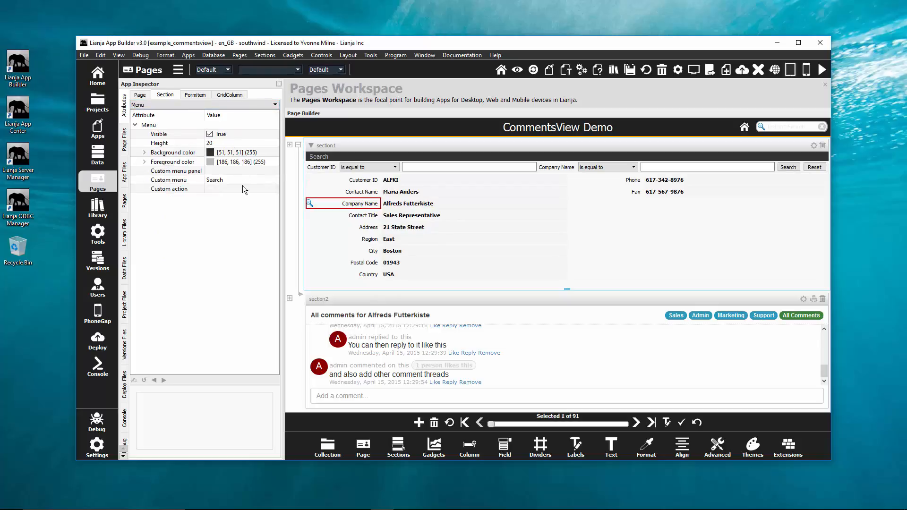
pyautogui.click(207, 105)
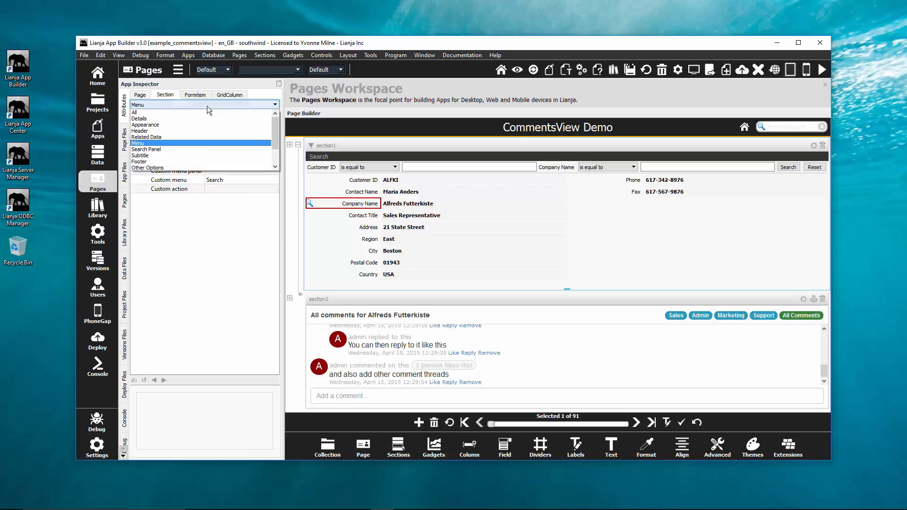
pyautogui.click(174, 149)
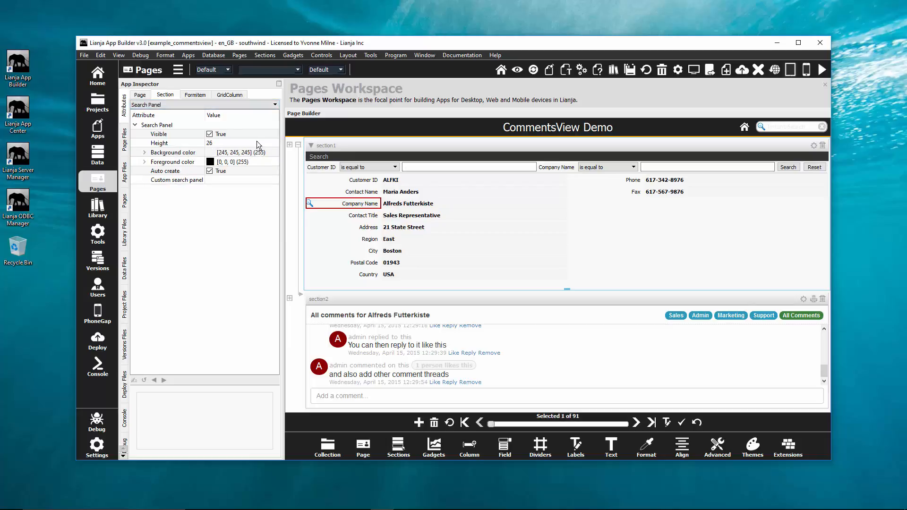
pyautogui.click(231, 105)
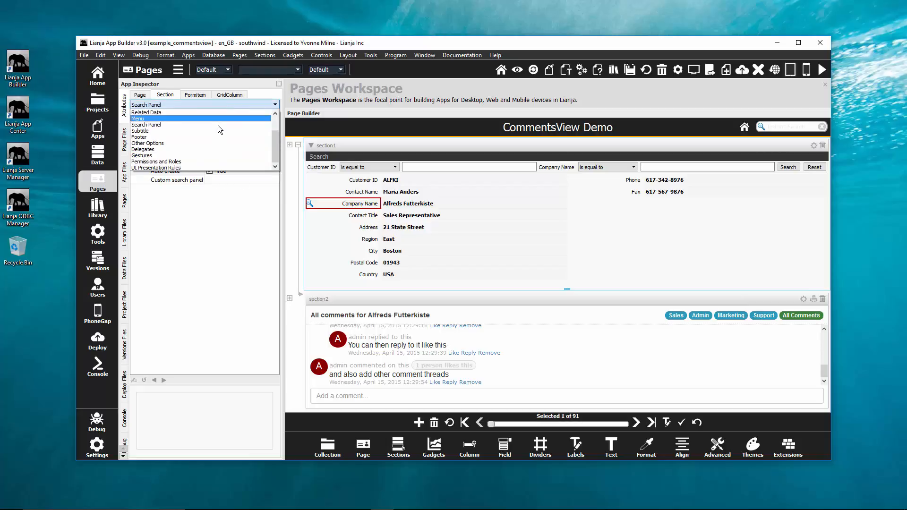
pyautogui.click(192, 148)
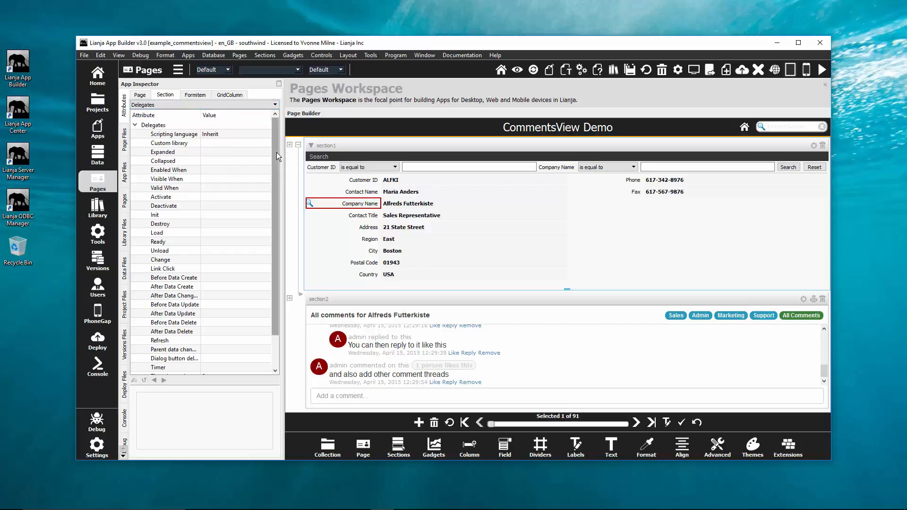
pyautogui.moveTo(276, 152); pyautogui.dragTo(279, 188)
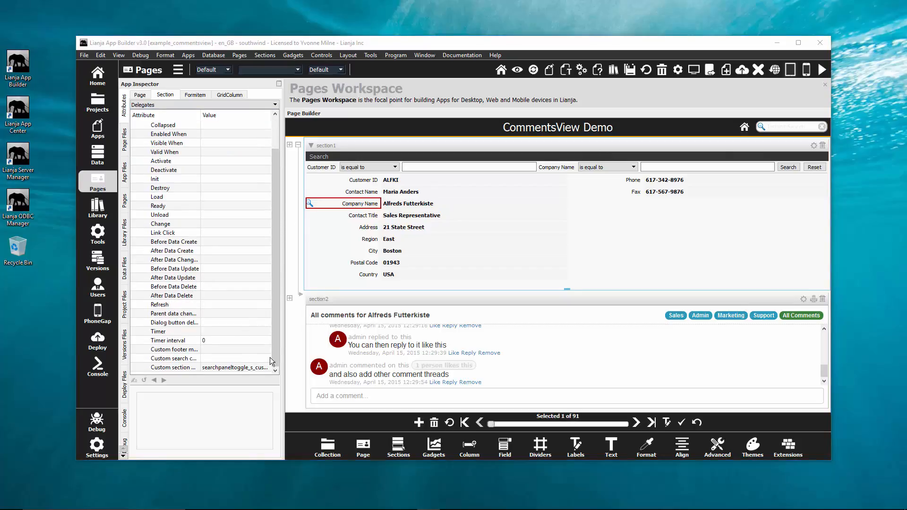
# Open the MetaType Editor for the example_commentsview app.
pyautogui.click(566, 71)
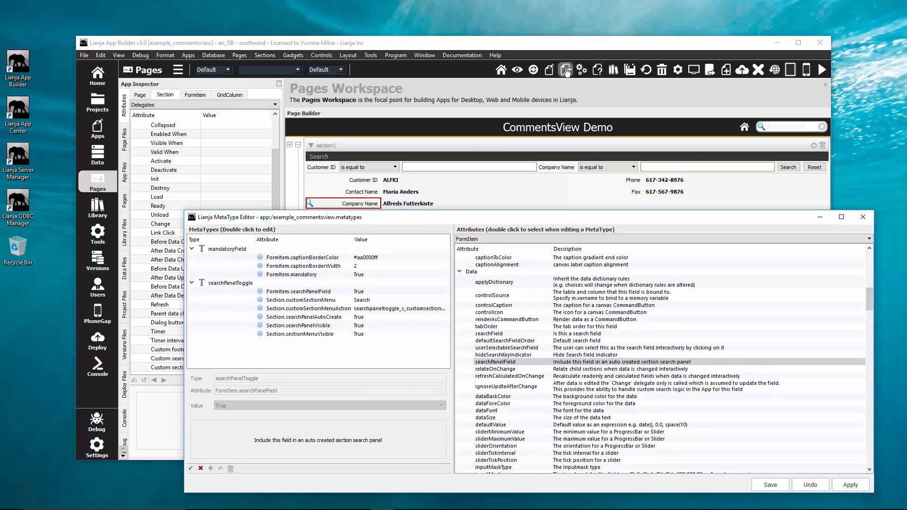